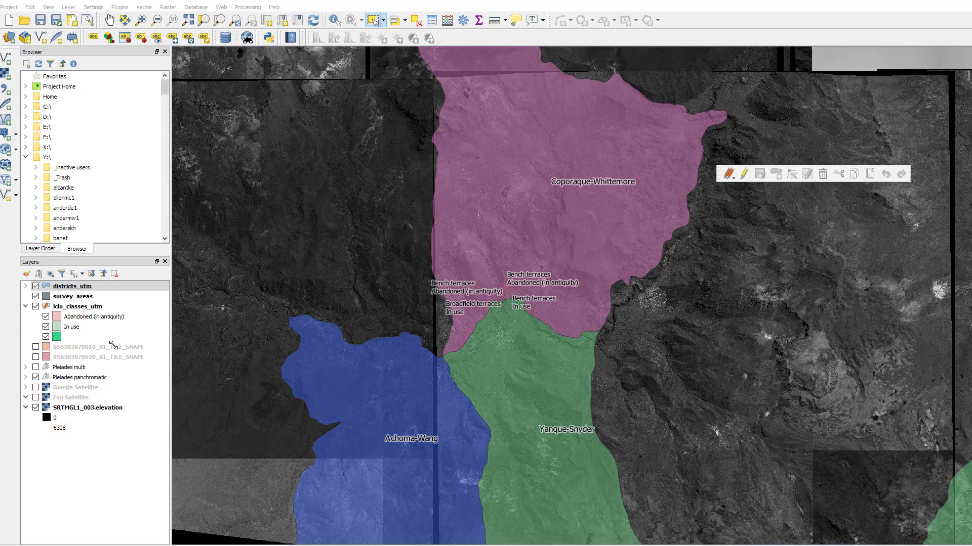
left_click(91, 307)
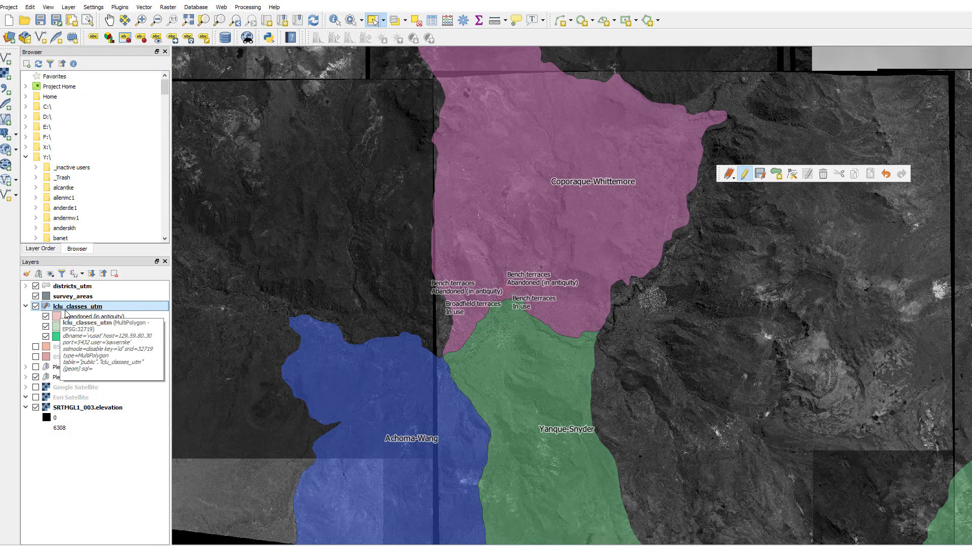
key("Up")
key("Up")
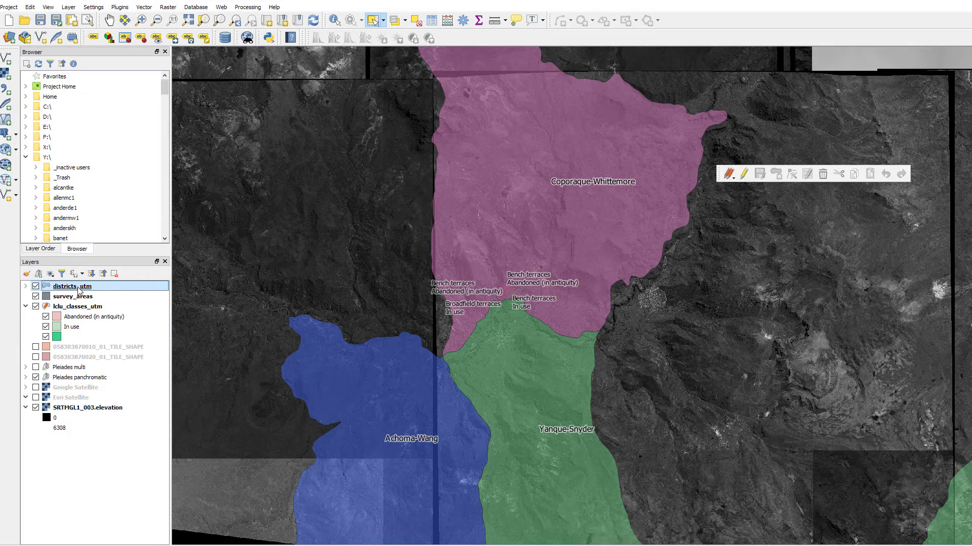
key("Down")
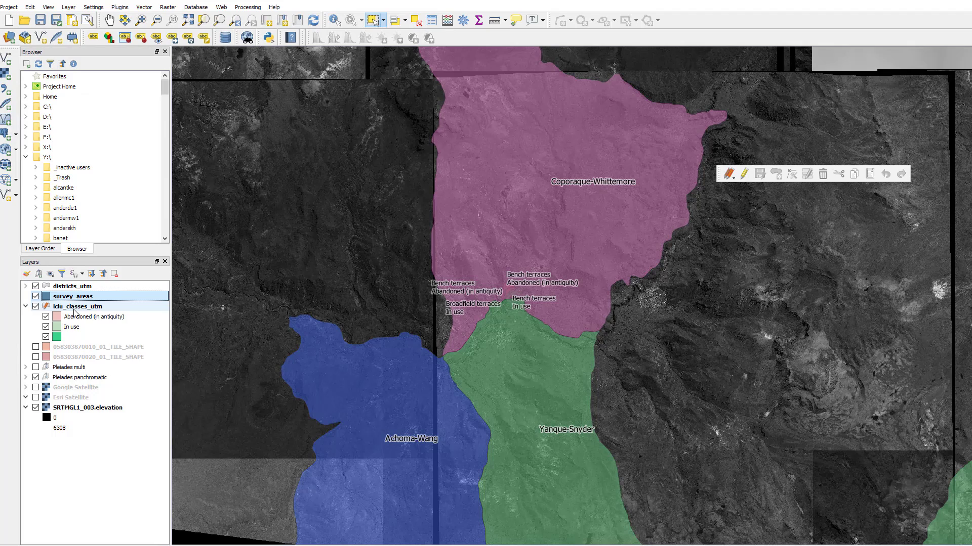
key("Down")
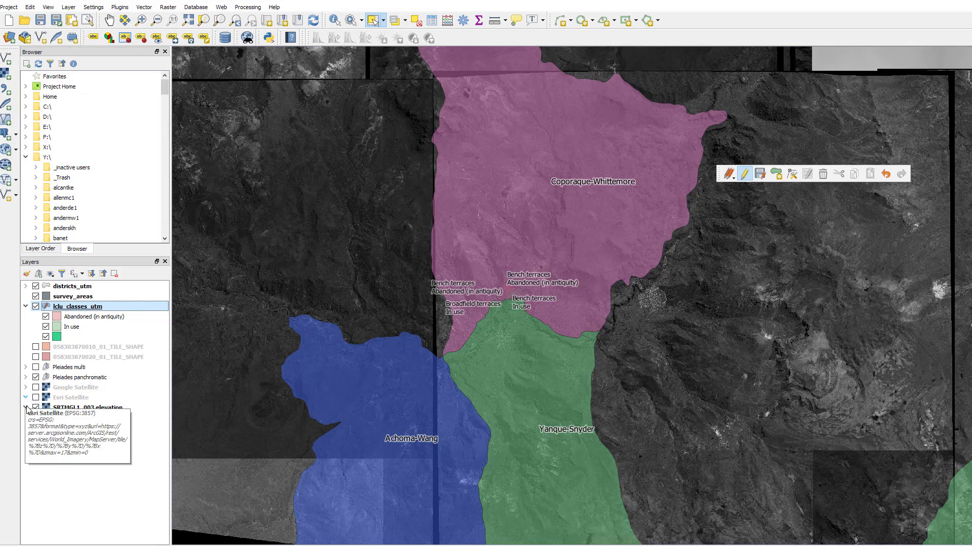
left_click(83, 307)
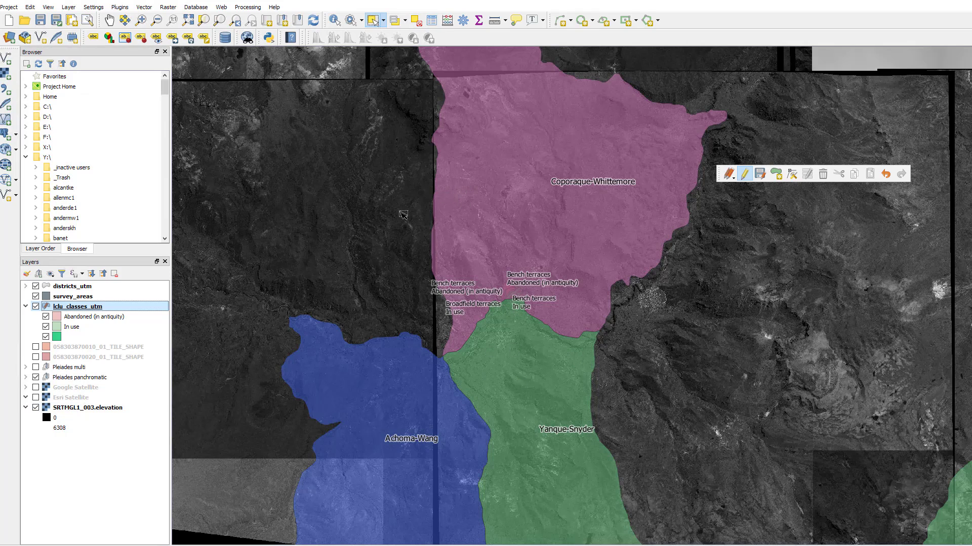
Step: Hide the survey_areas and districts_utm layers so the imagery and land-use polygons show unobstructed
left_click(35, 286)
left_click(35, 286)
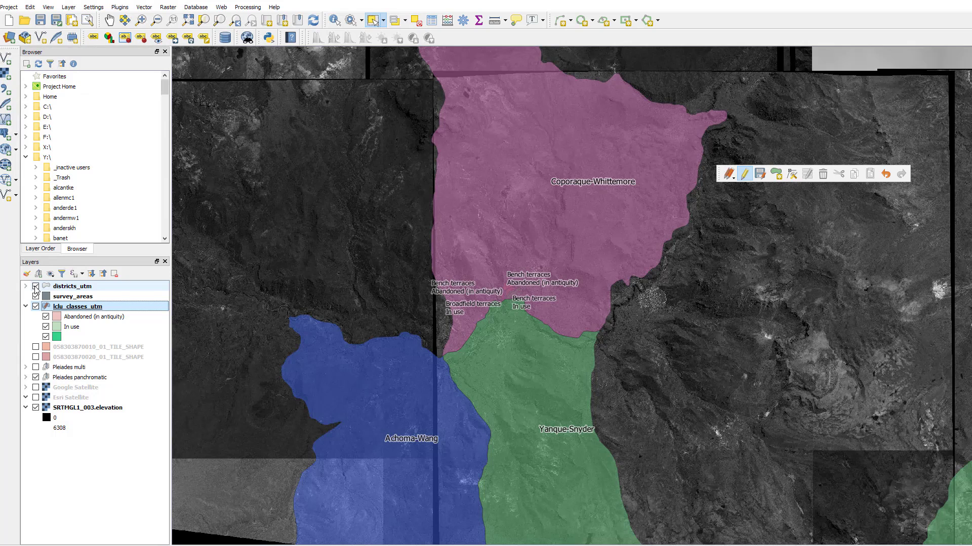
left_click(36, 296)
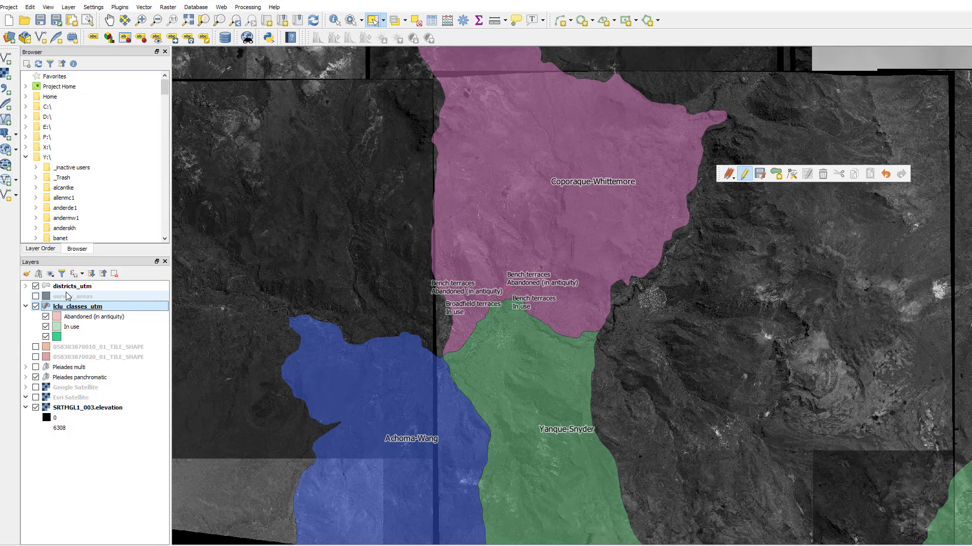
mouse_move(73, 292)
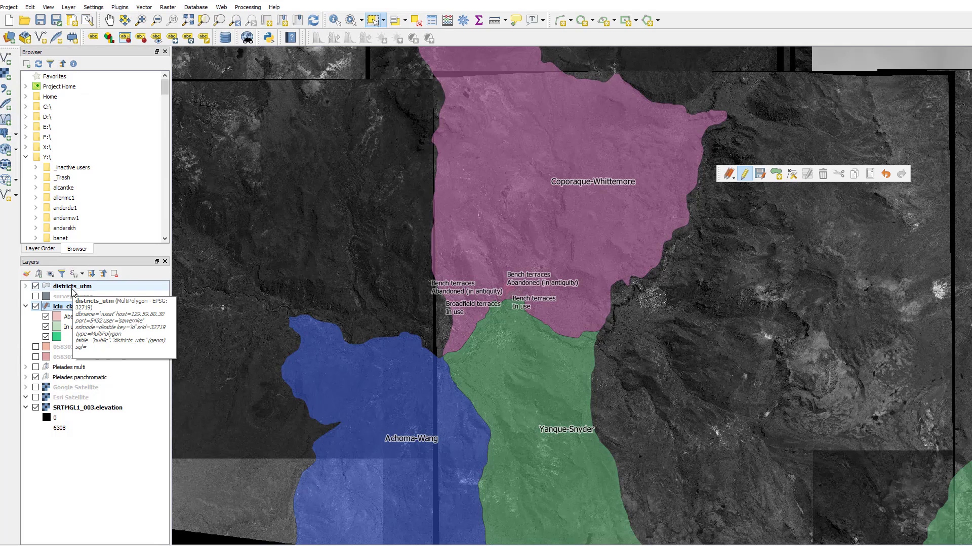
left_click(72, 288)
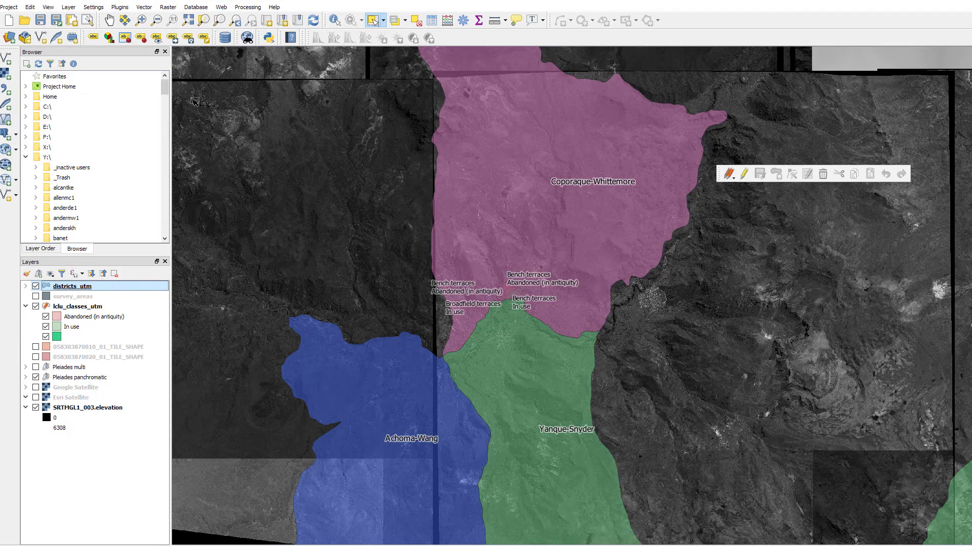
left_click(144, 20)
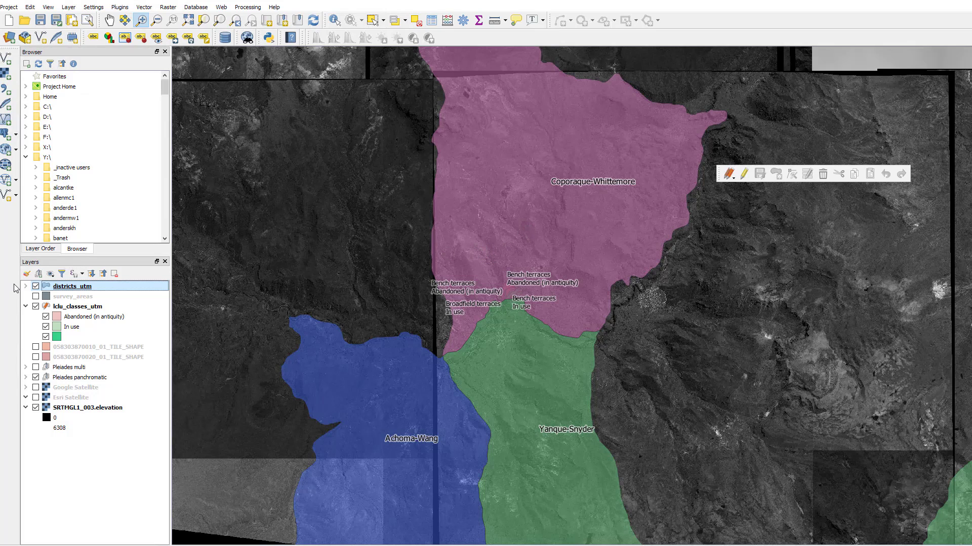
left_click(36, 287)
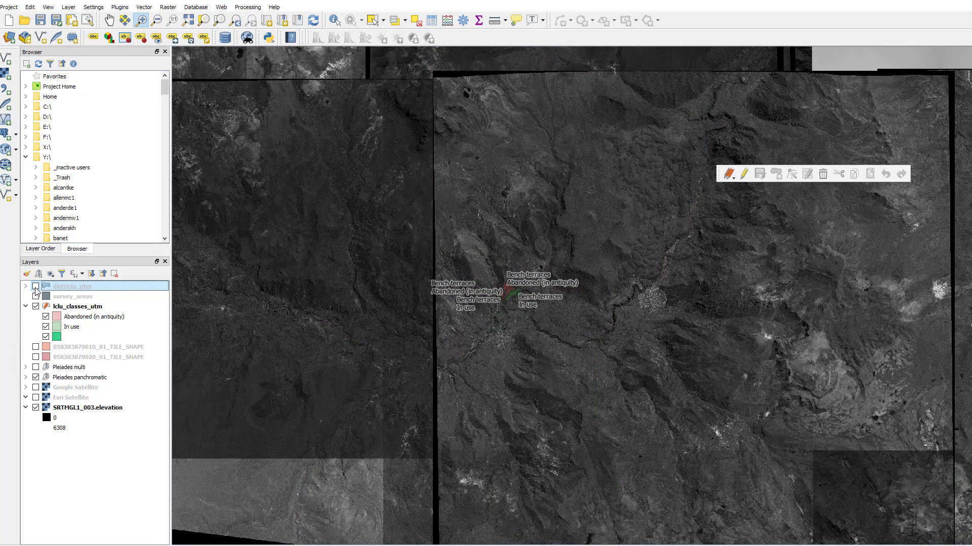
left_click(36, 287)
left_click(36, 287)
Step: Examine the existing abandoned and in-use terrace polygons and the surrounding valley at several scales
left_click_drag(423, 193, 616, 381)
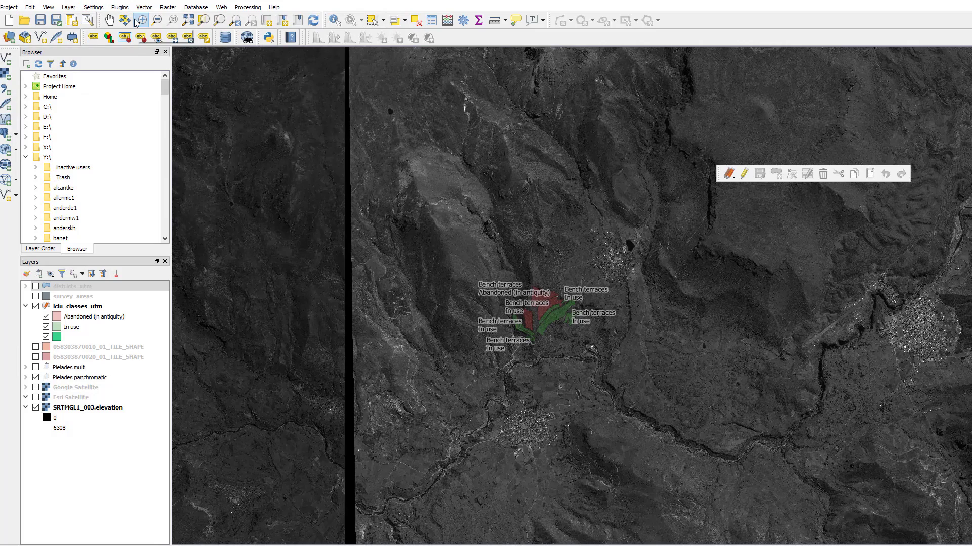
left_click(109, 20)
left_click_drag(519, 287, 495, 271)
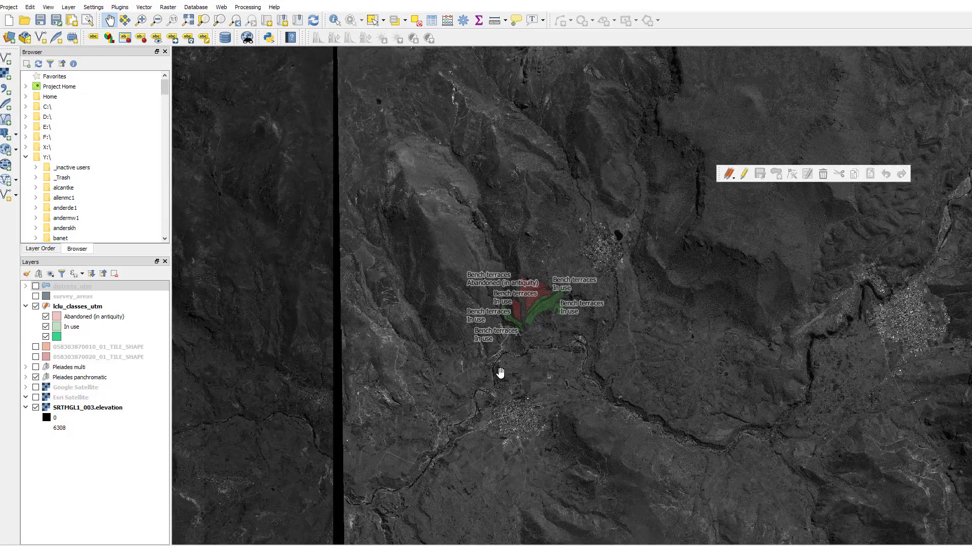
scroll(501, 375, "up", 1)
scroll(506, 337, "up", 2)
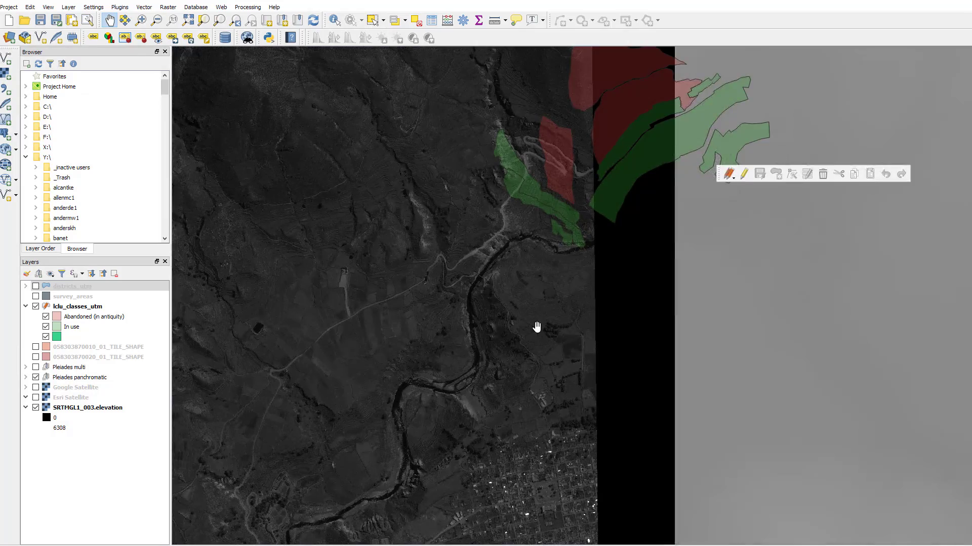
scroll(534, 327, "down", 3)
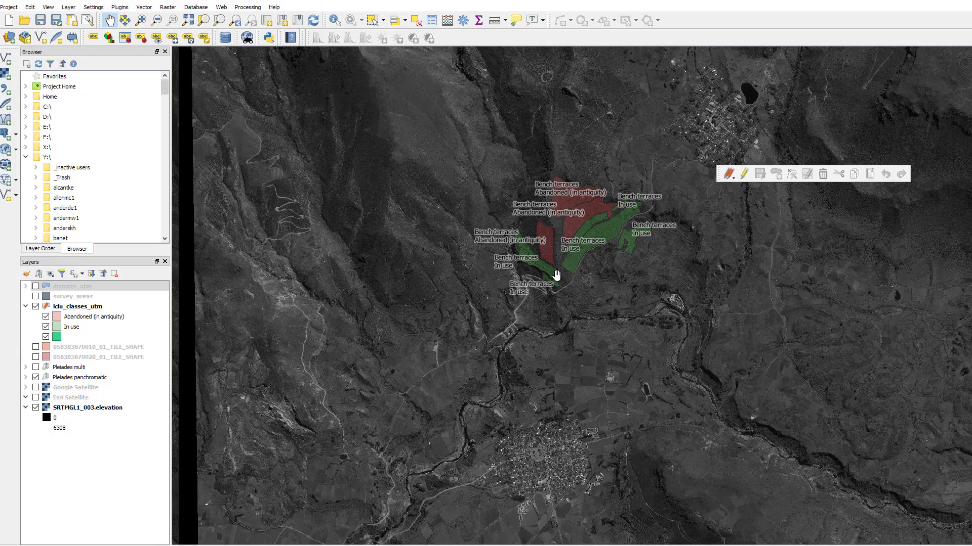
scroll(557, 276, "down", 1)
scroll(557, 265, "up", 1)
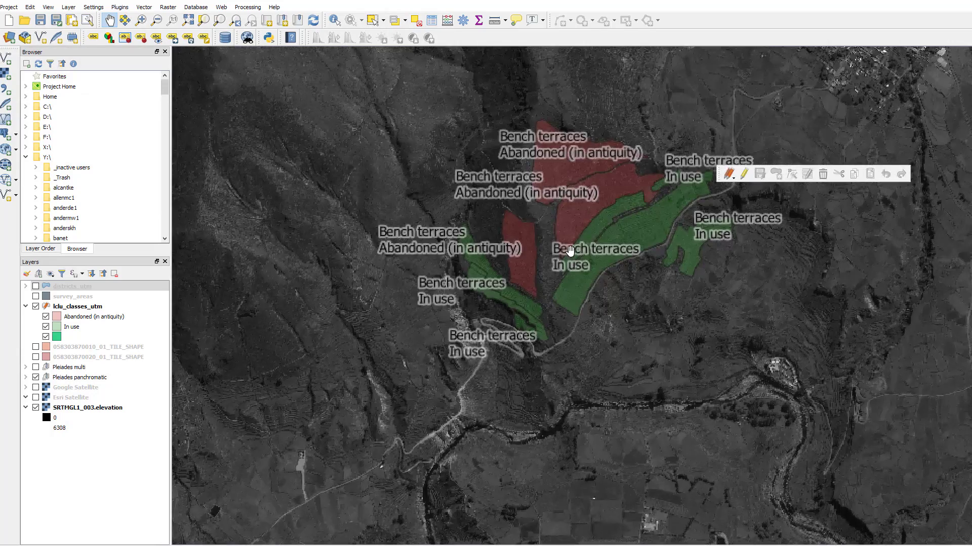
scroll(569, 253, "up", 1)
scroll(706, 319, "down", 1)
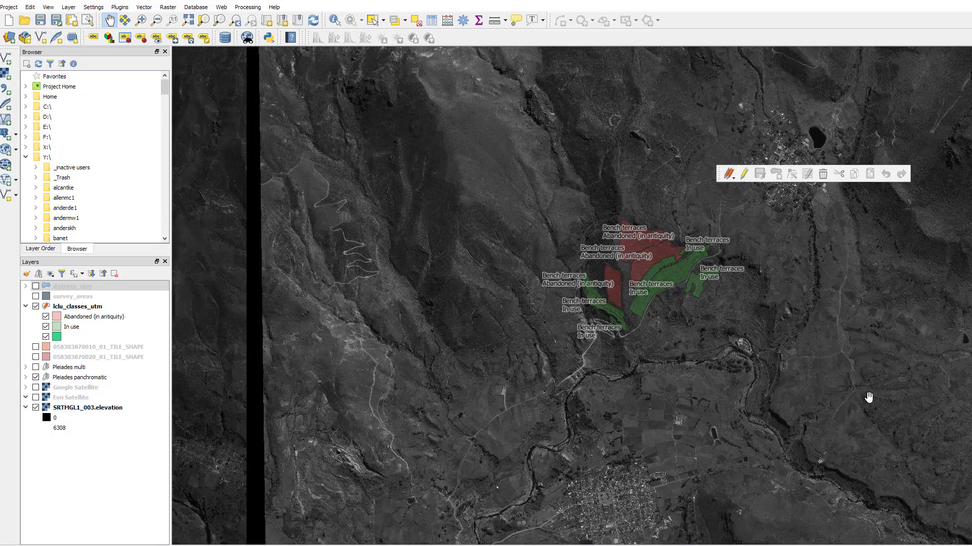
scroll(868, 395, "down", 1)
scroll(892, 421, "down", 1)
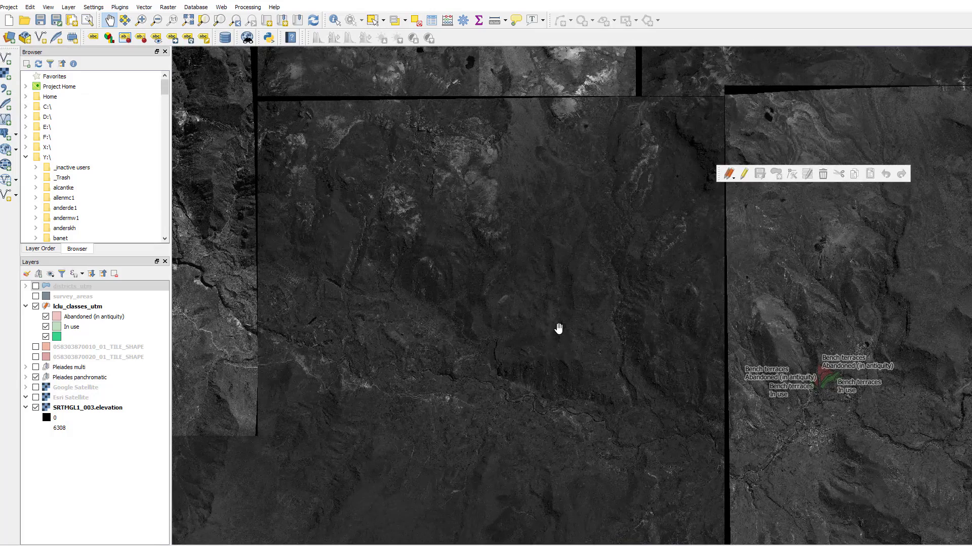
scroll(861, 384, "up", 1)
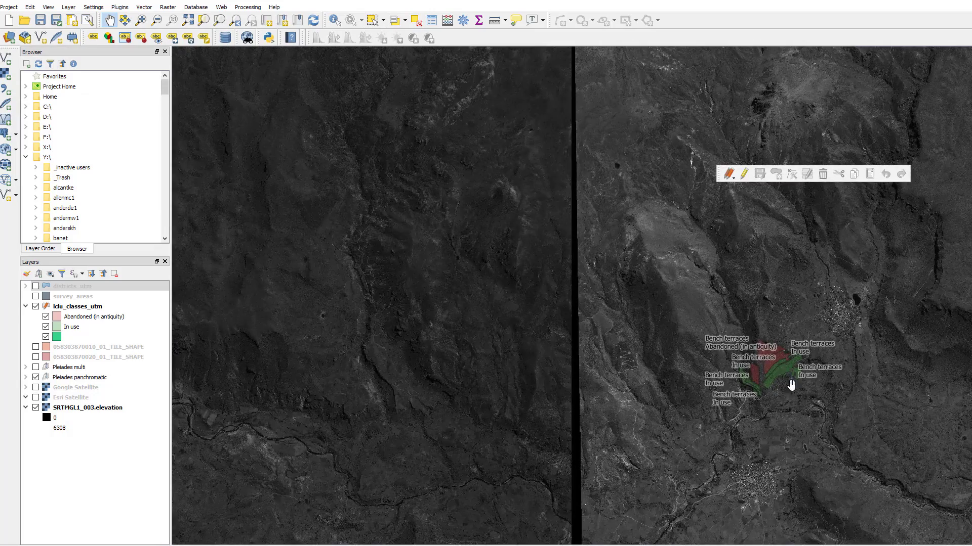
scroll(794, 384, "up", 1)
left_click_drag(766, 383, 529, 267)
scroll(506, 248, "up", 1)
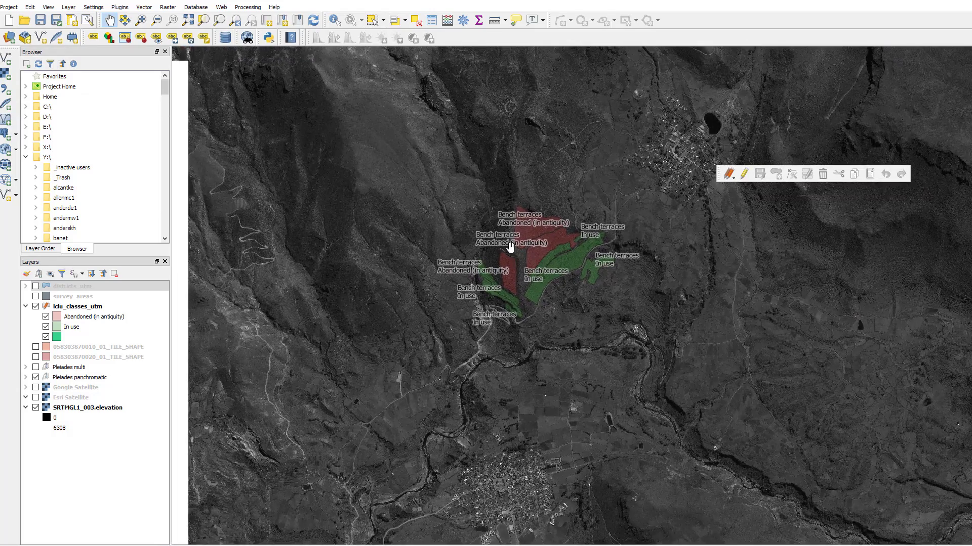
scroll(508, 246, "up", 1)
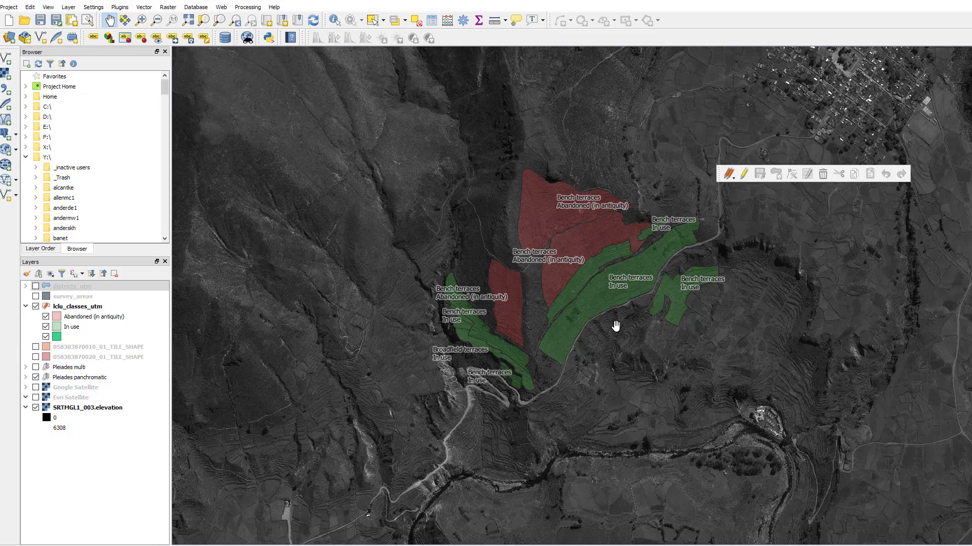
Step: Stop editing the lclu_classes_utm layer and save its pending changes
left_click(82, 307)
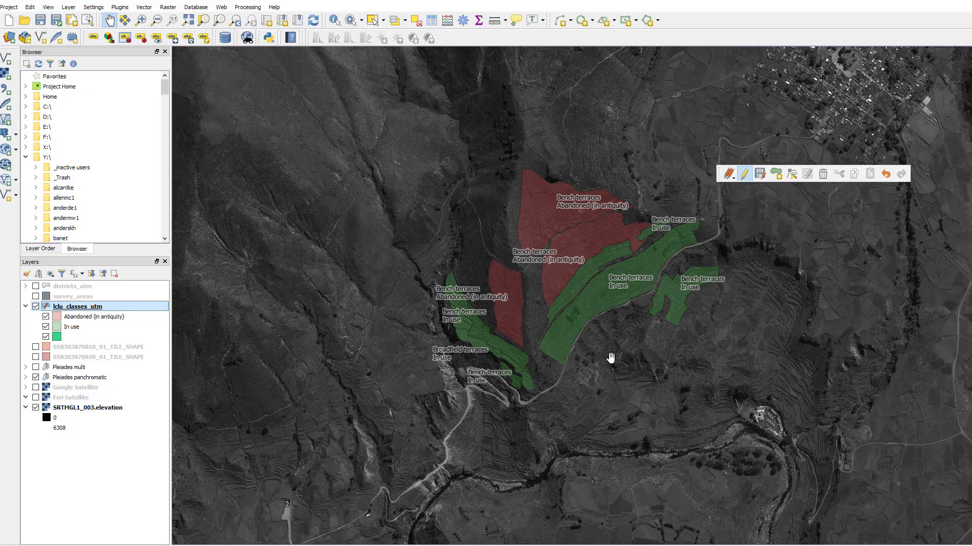
left_click_drag(616, 183, 478, 347)
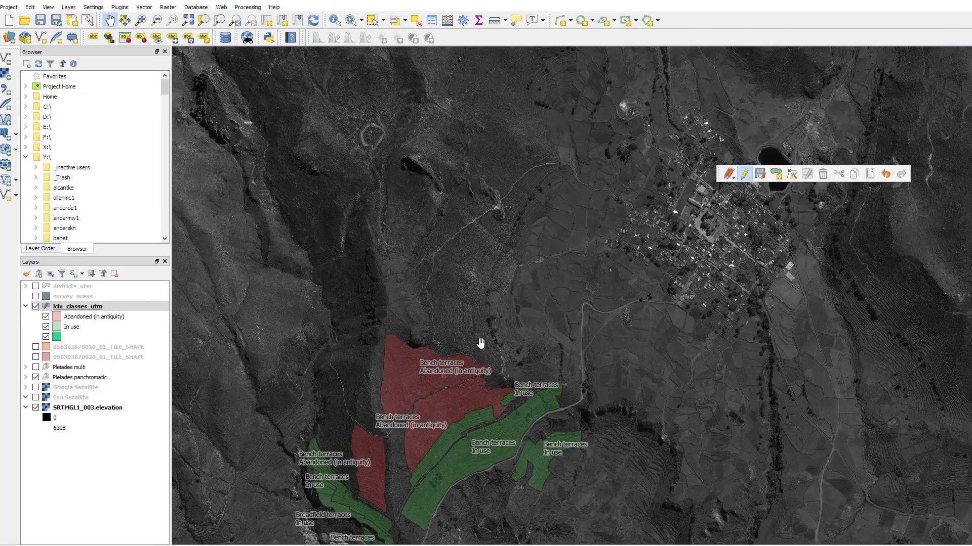
scroll(496, 338, "up", 3)
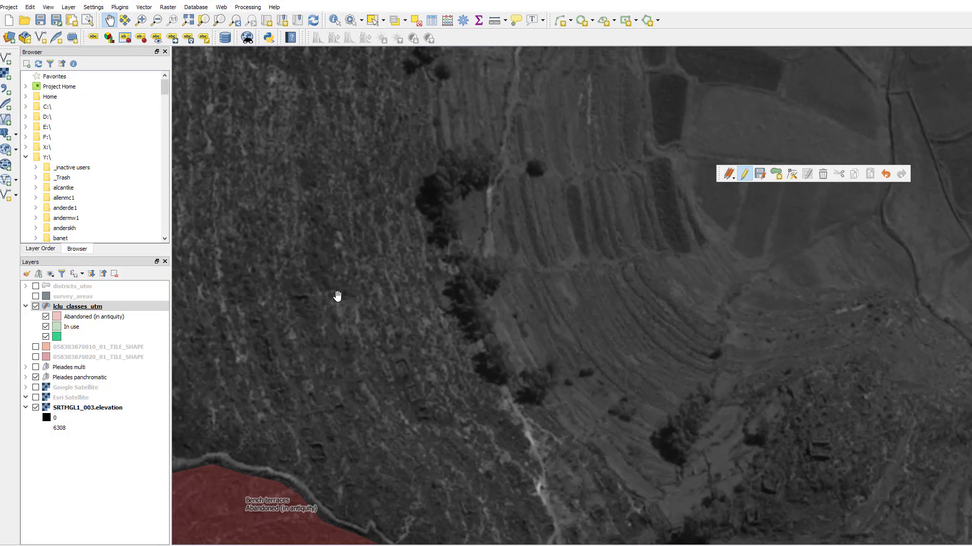
right_click(105, 308)
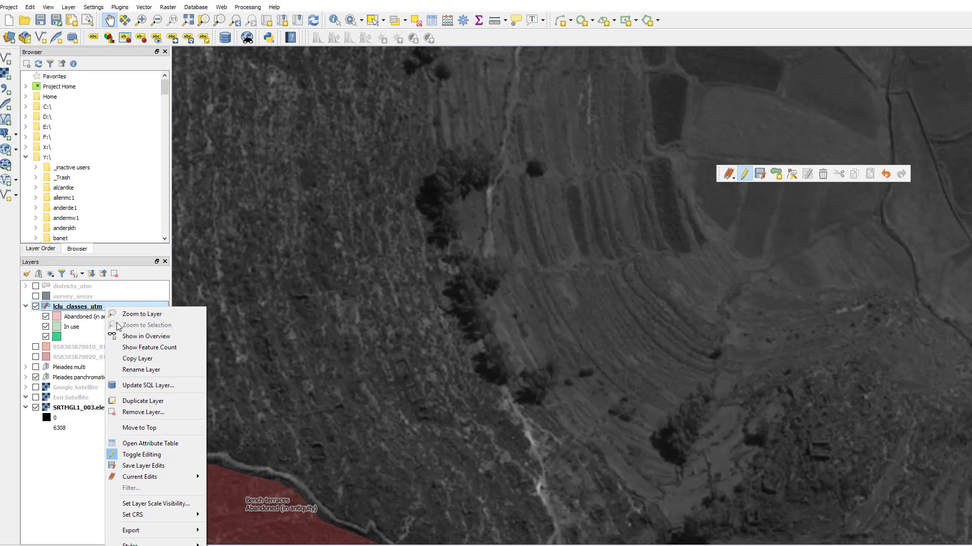
left_click(131, 454)
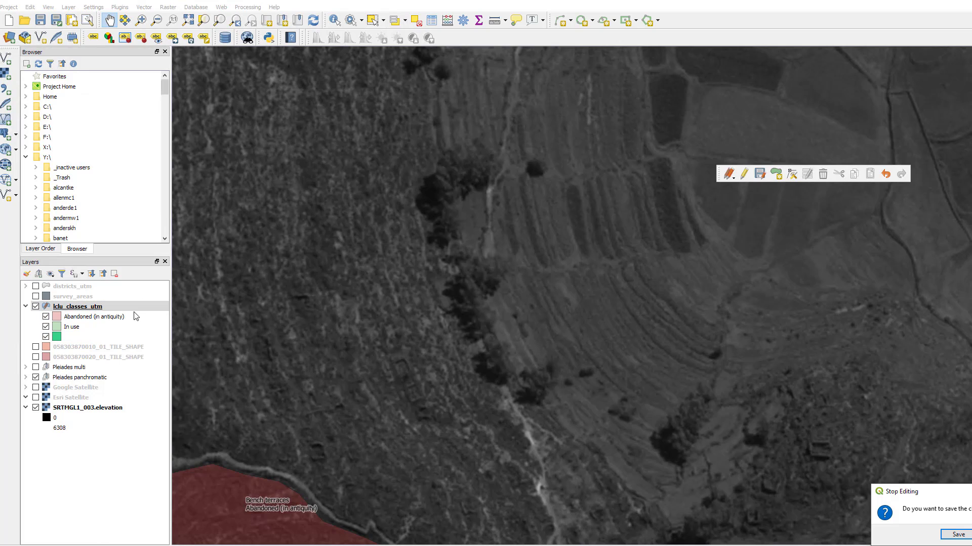
left_click(956, 536)
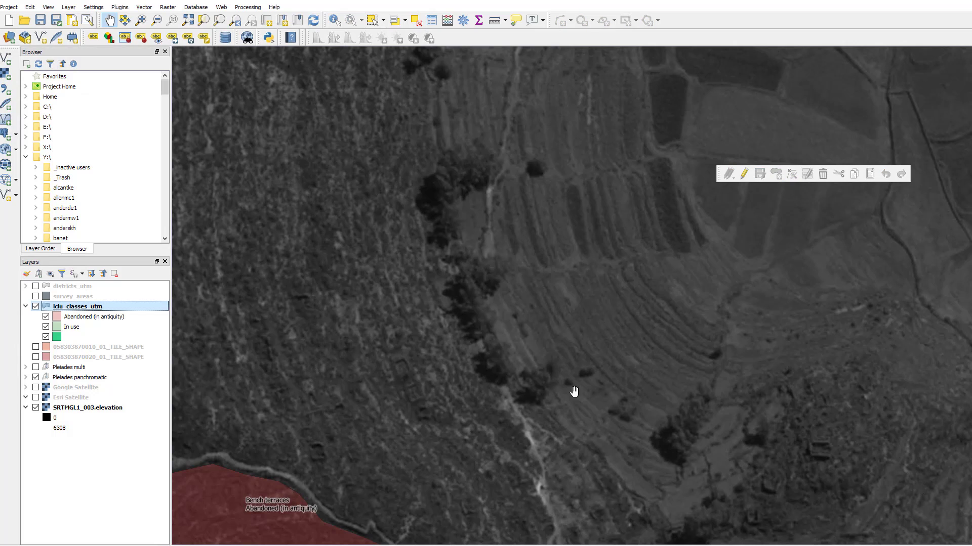
Step: Dock the floating digitizing toolbar beneath the existing toolbar rows
right_click(121, 312)
left_click(109, 310)
left_click_drag(719, 173, 335, 69)
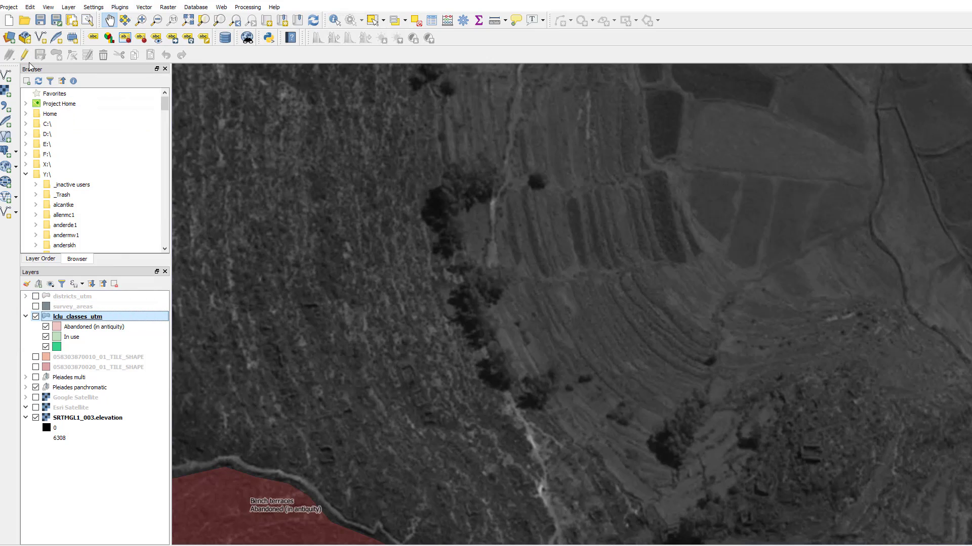
Step: Turn on edit mode for the lclu_classes_utm layer
left_click(24, 55)
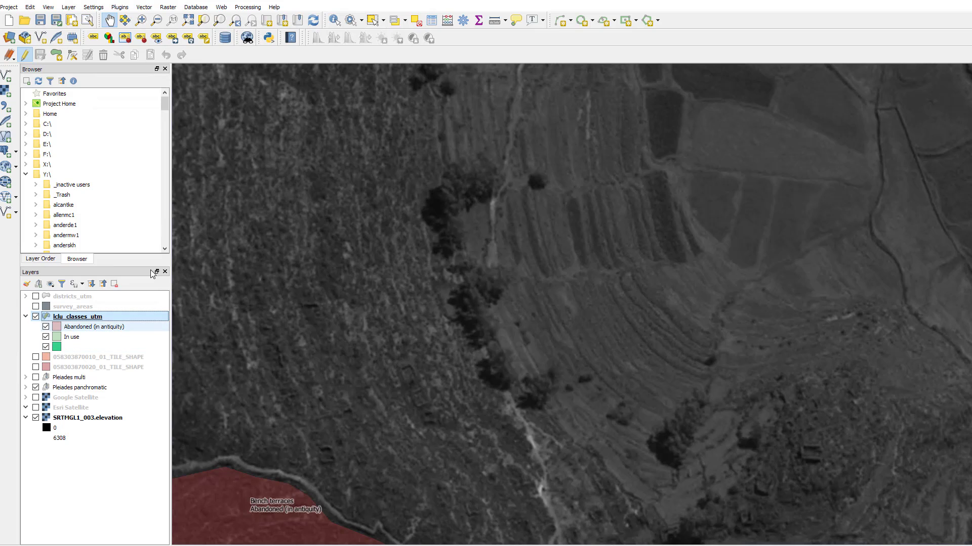
left_click(25, 56)
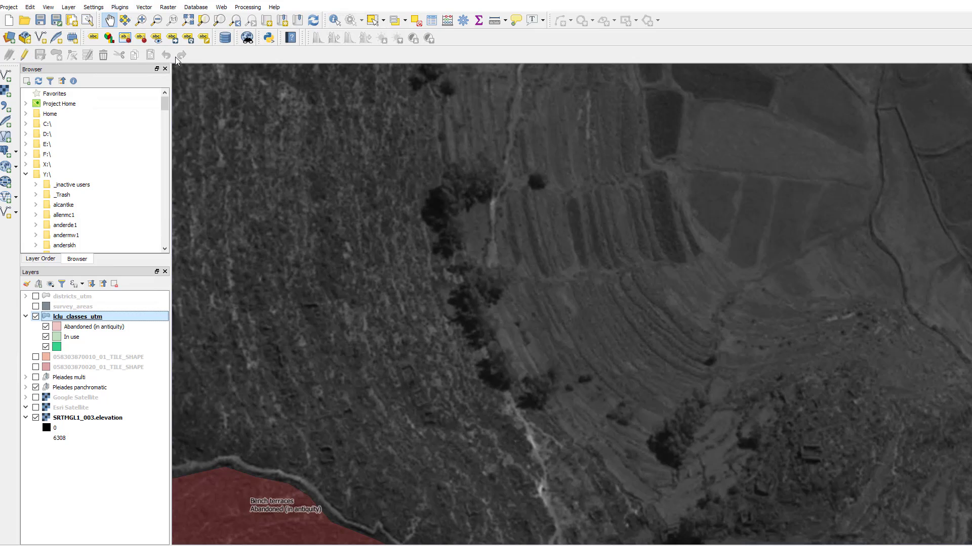
left_click(28, 54)
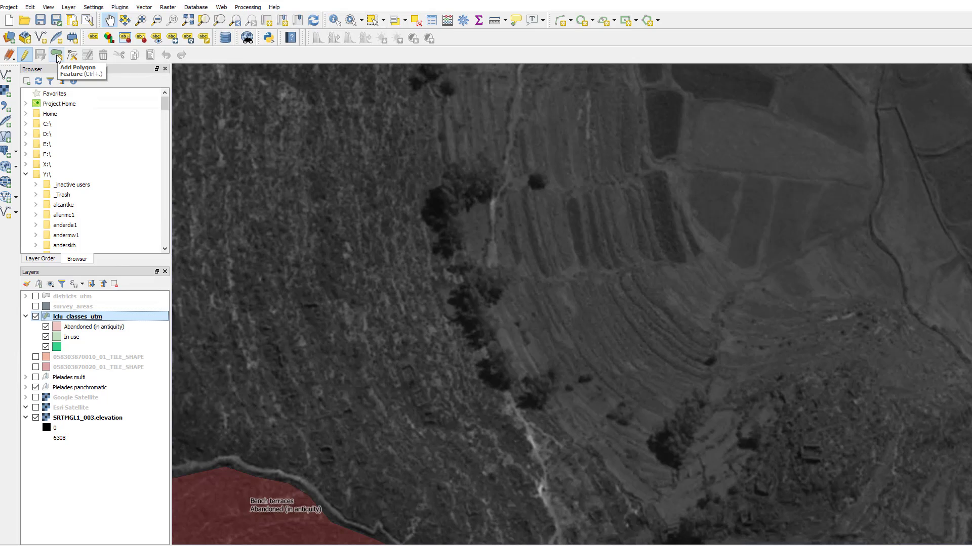
Step: Digitize a new polygon feature across the tree-lined slope northeast of the nearby abandoned bench terraces polygon
left_click(57, 56)
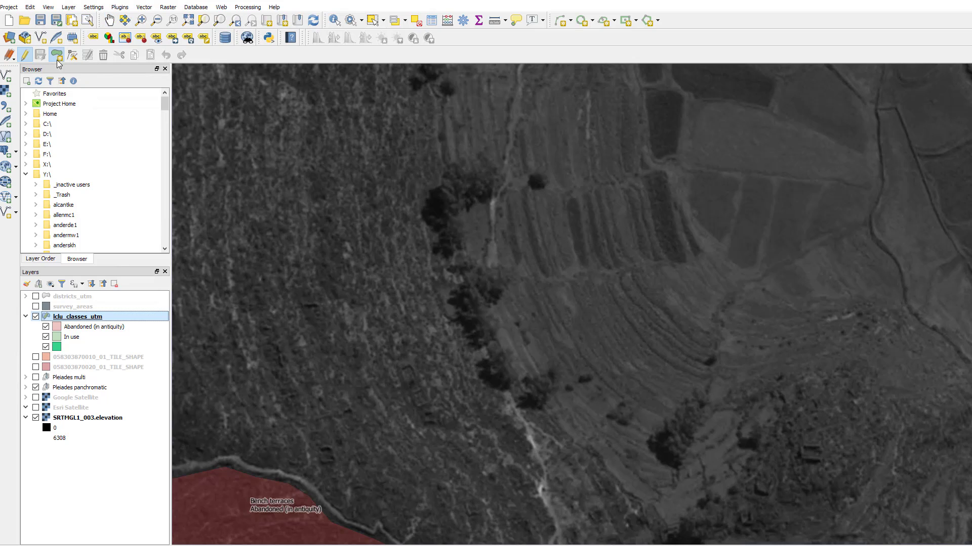
left_click(448, 444)
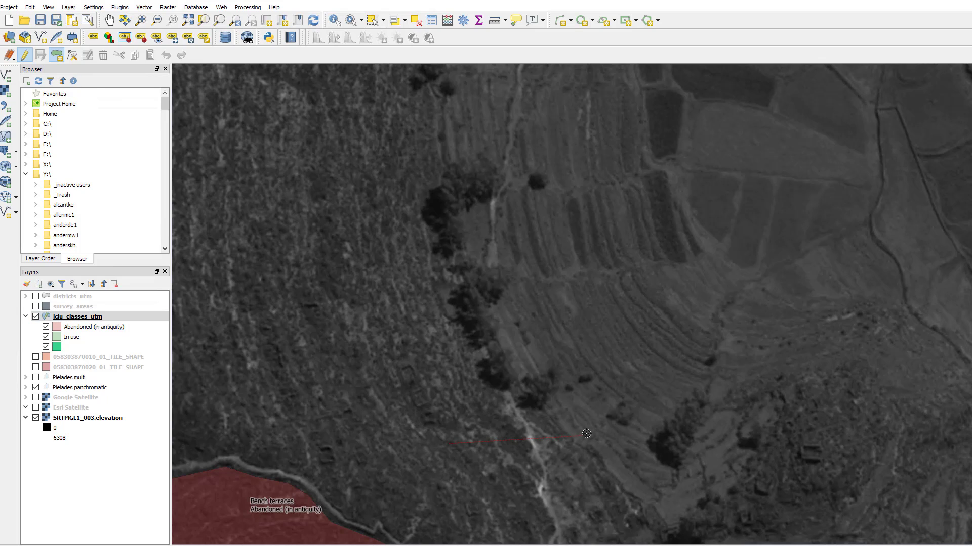
left_click(587, 434)
left_click(595, 338)
left_click(378, 269)
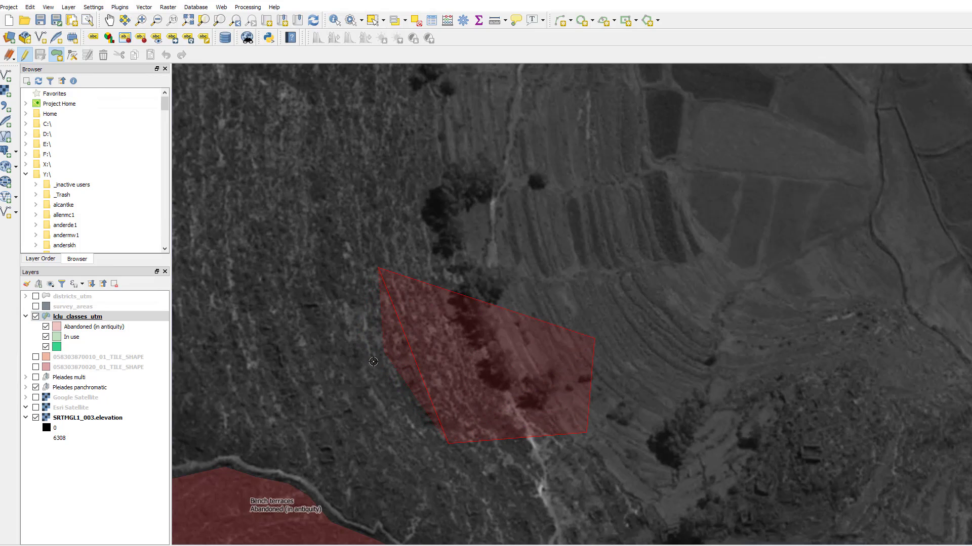
left_click(340, 380)
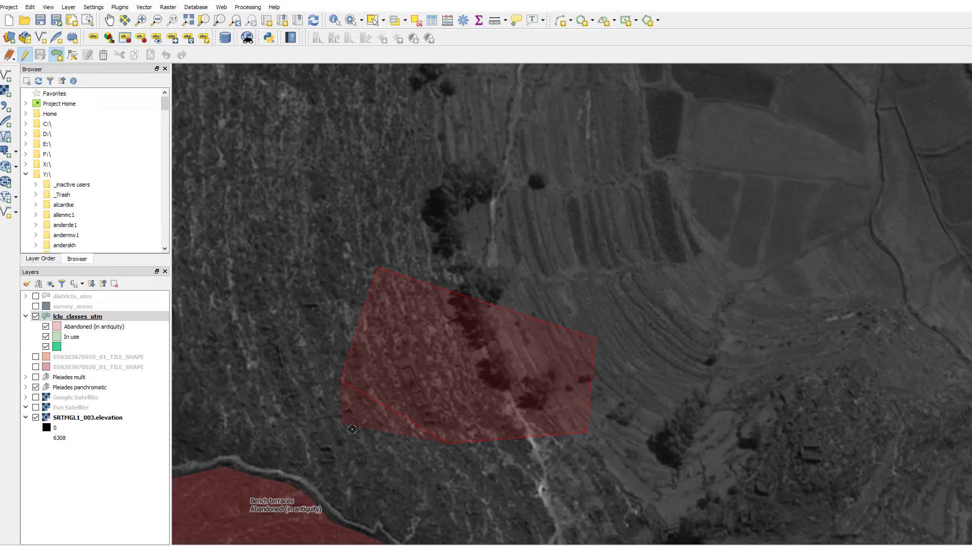
right_click(371, 470)
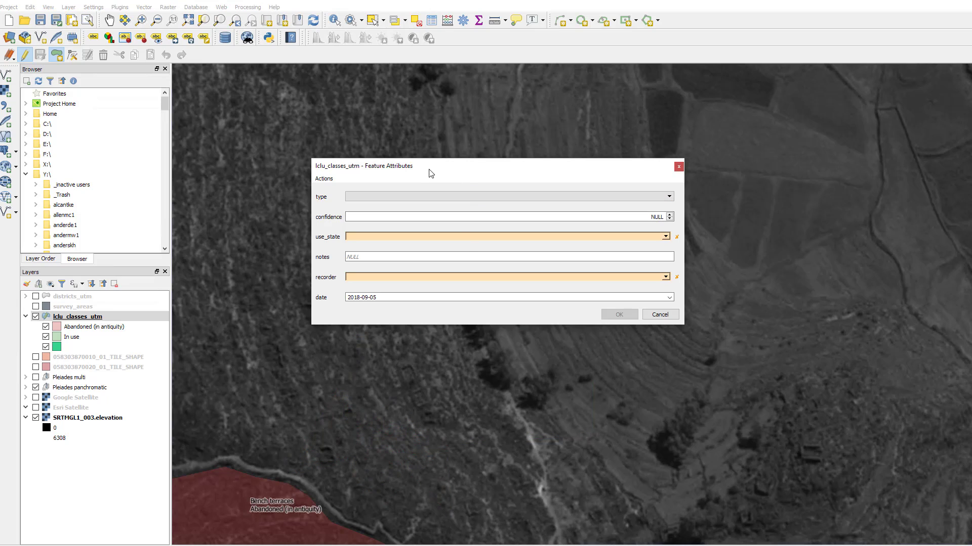
Step: Set the new polygon's type to Other (Notes), confidence to 2, and use_state to Abandoned (in antiquity)
left_click_drag(450, 168, 458, 166)
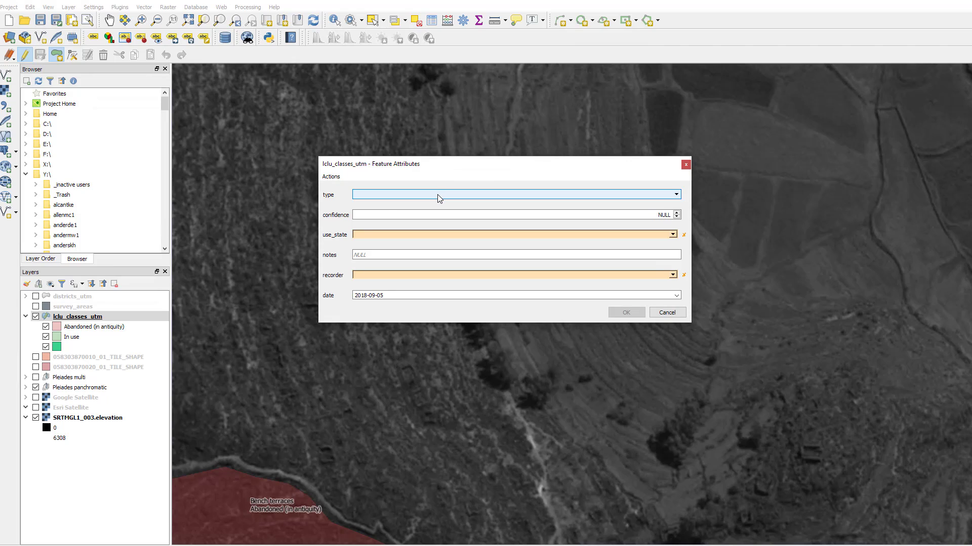
left_click(438, 194)
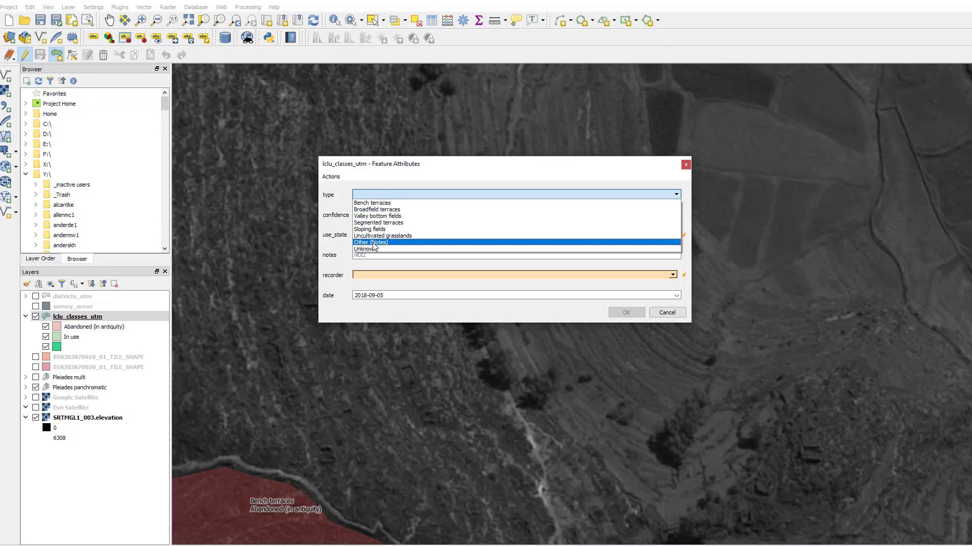
left_click(388, 244)
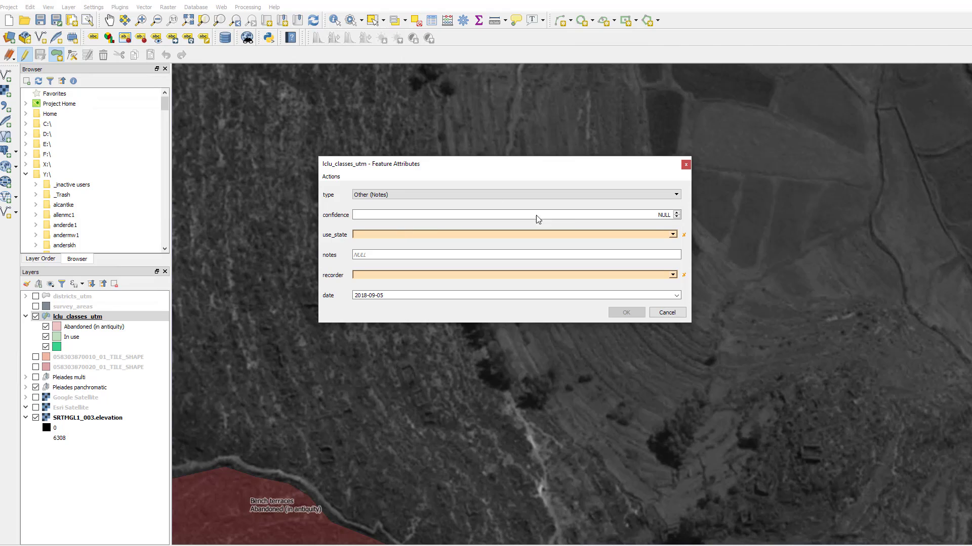
left_click(677, 213)
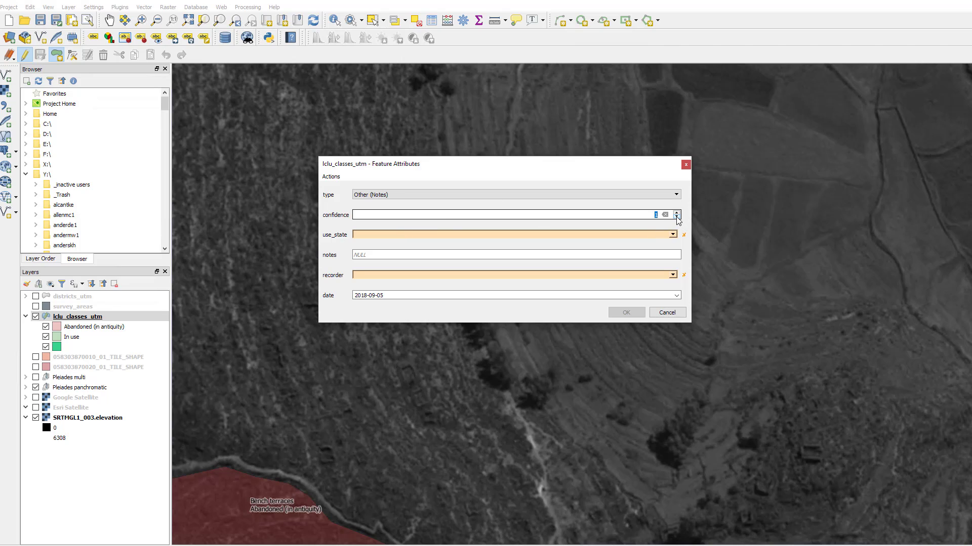
left_click(677, 217)
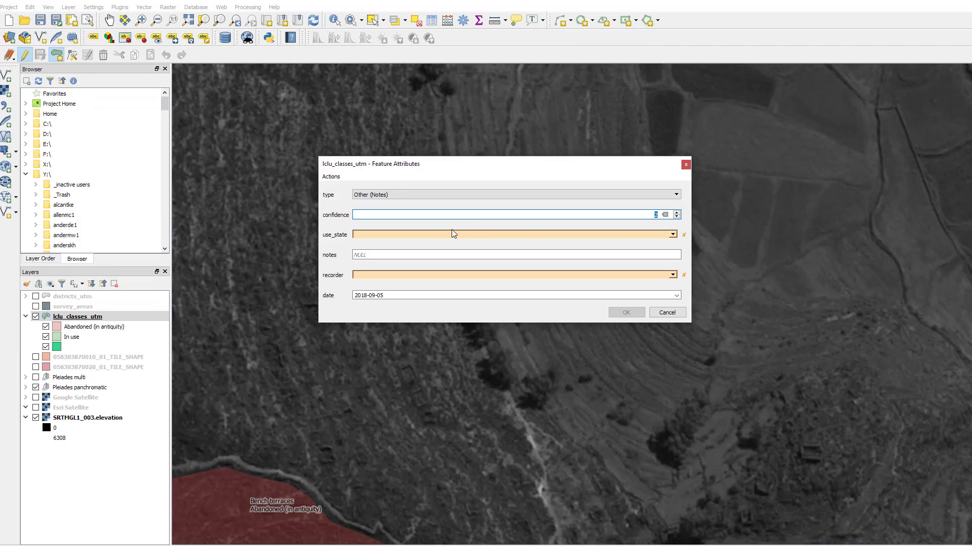
left_click(672, 234)
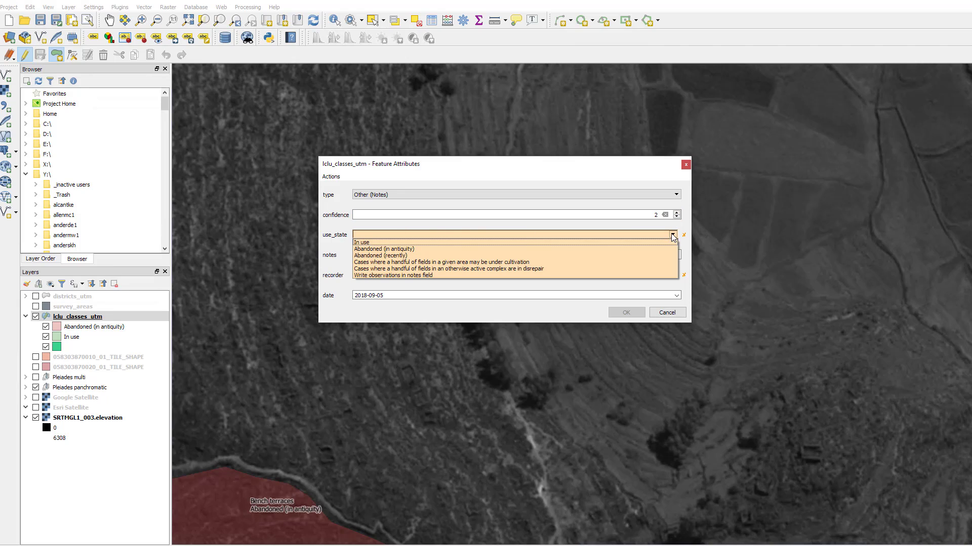
left_click(383, 249)
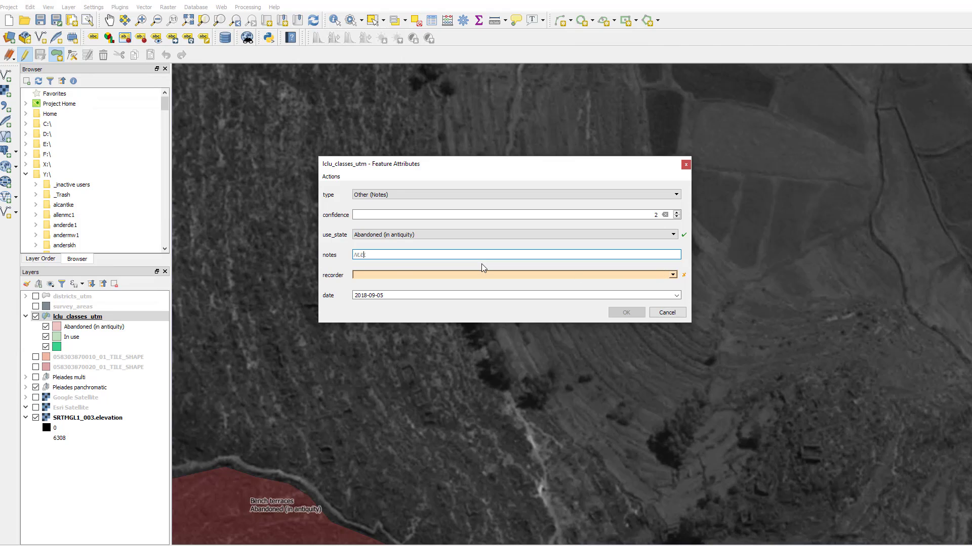
Step: Enter "Could be sloping fields? Not sure." as the new polygon's notes
left_click_drag(489, 254, 246, 232)
type("Could be sloping fields?")
type("Not sure.")
Step: Choose a valid recorder name for the new polygon and accept its attributes
left_click(674, 275)
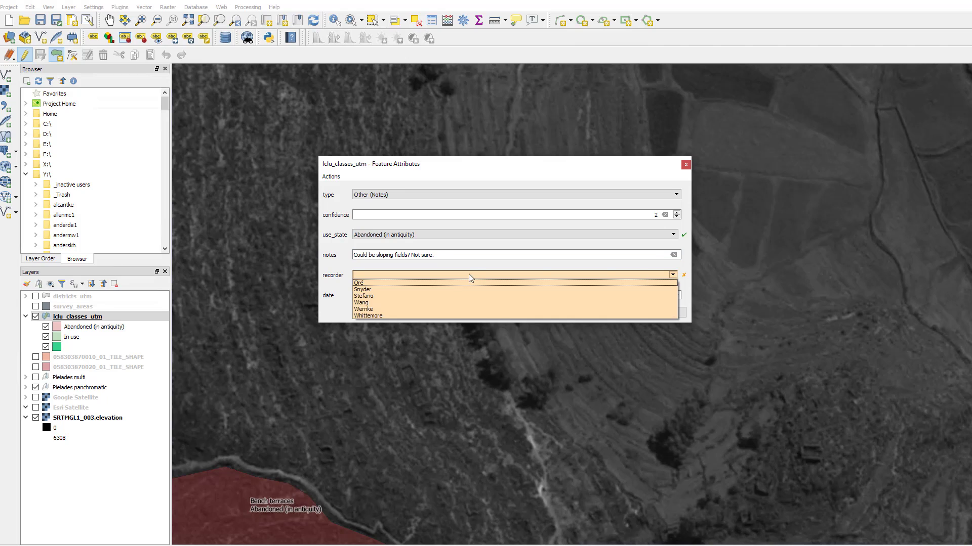
left_click(429, 307)
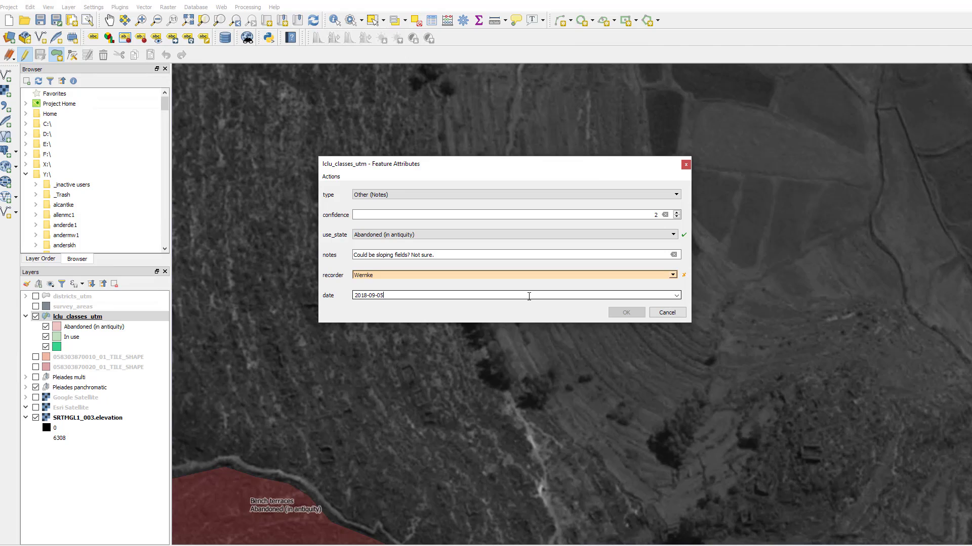
left_click(673, 275)
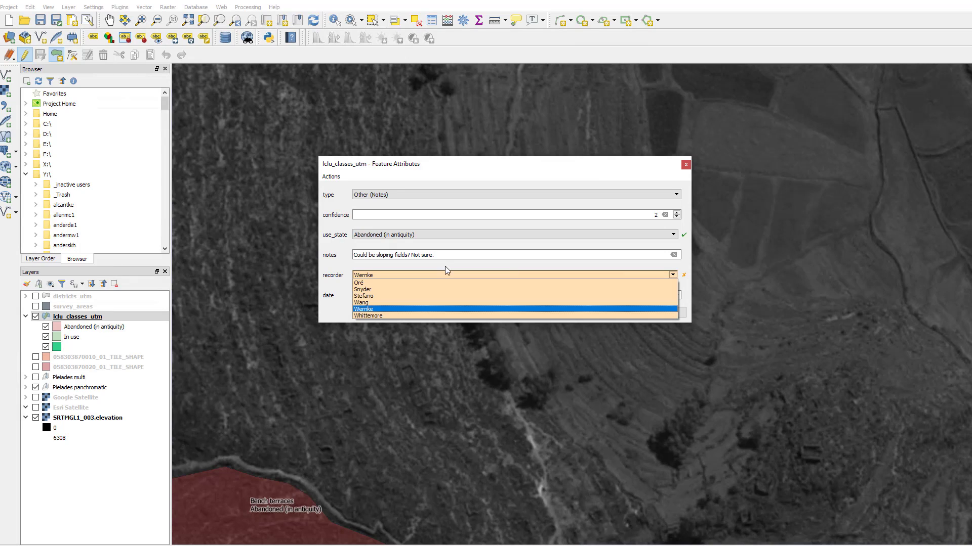
left_click(387, 308)
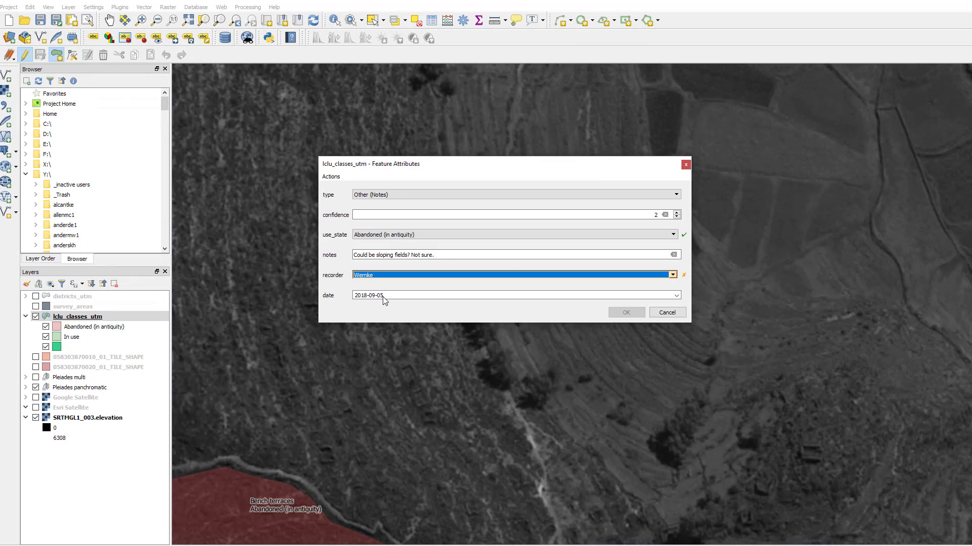
left_click(672, 275)
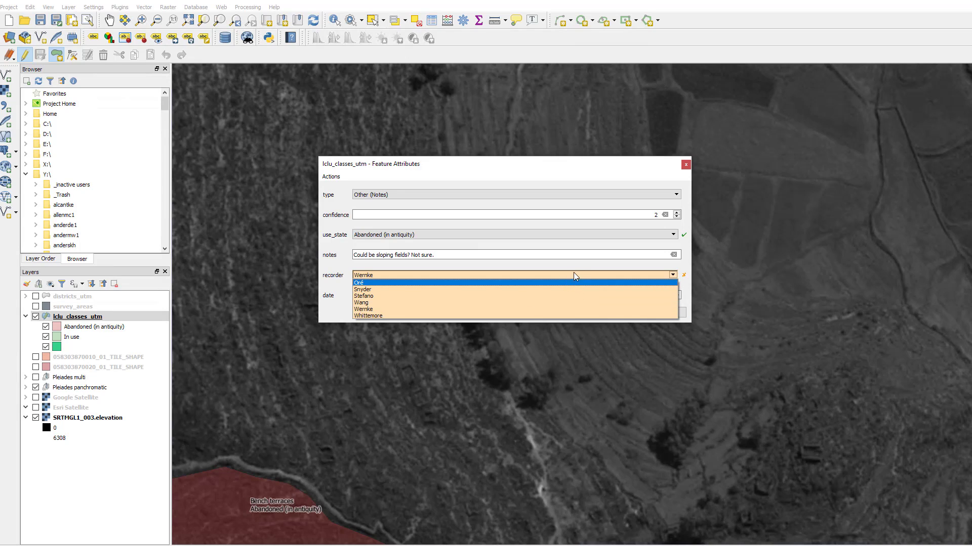
left_click(363, 274)
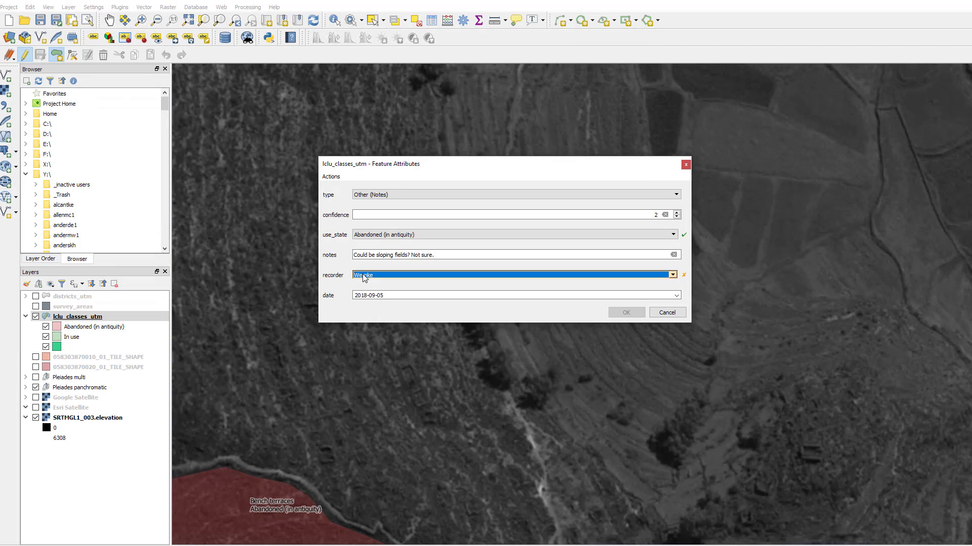
left_click(363, 275)
left_click(362, 274)
left_click(479, 275)
left_click(438, 288)
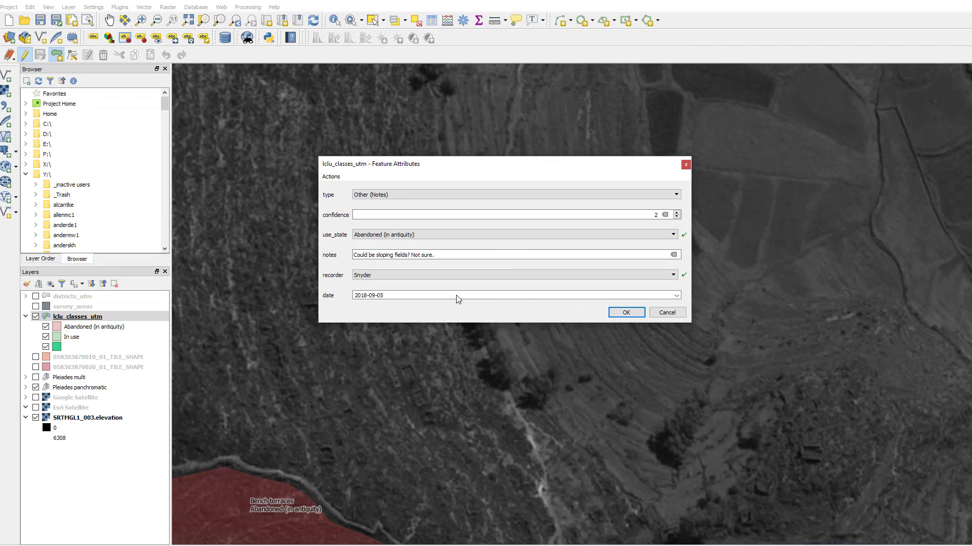
left_click(626, 313)
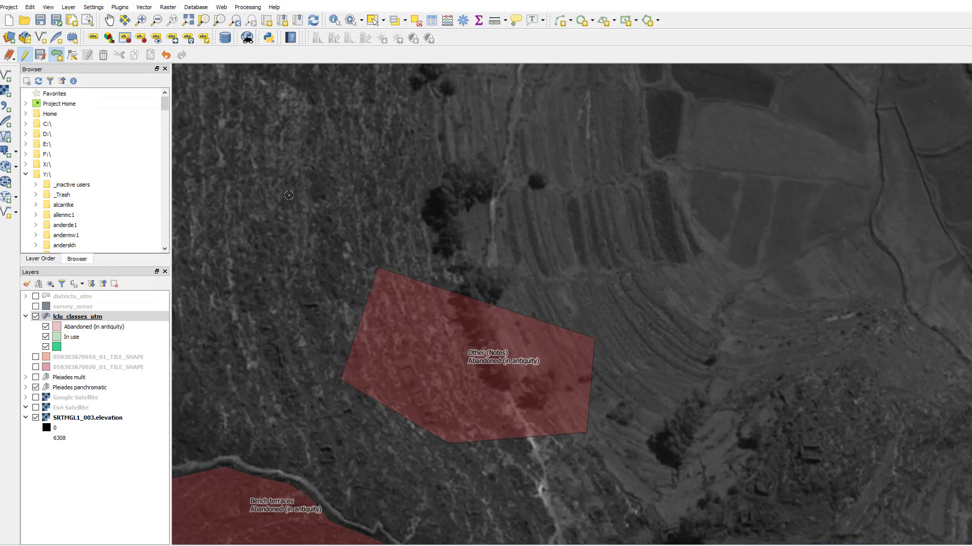
Step: With the Vertex Tool, move the new polygon's northwest vertex inward to the southeast and delete its northeast vertex
left_click(105, 320)
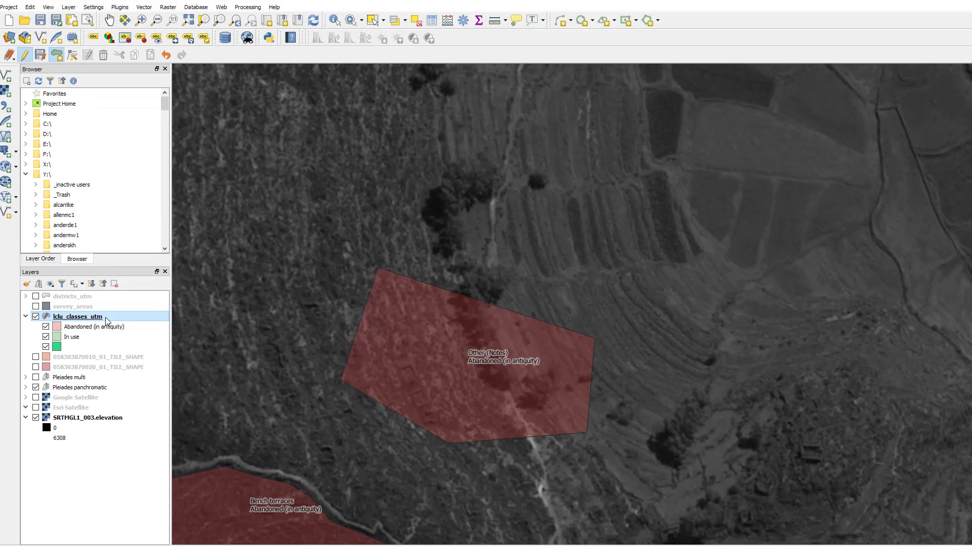
left_click(73, 56)
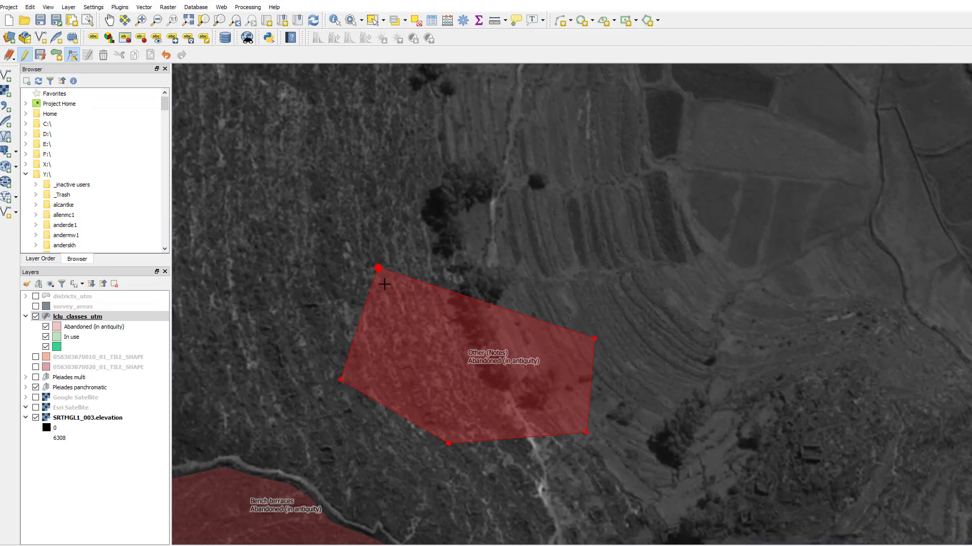
left_click(379, 268)
left_click(413, 317)
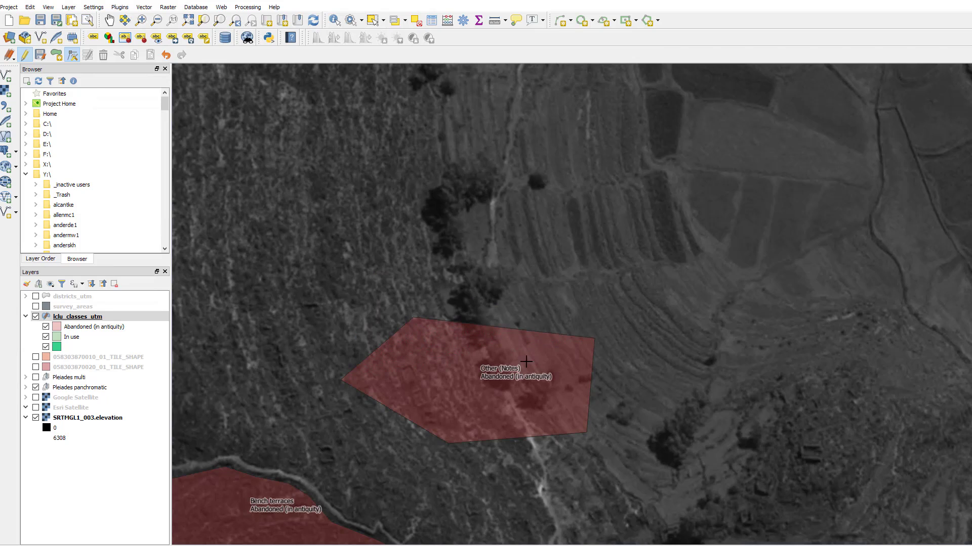
left_click(596, 339)
key("Delete")
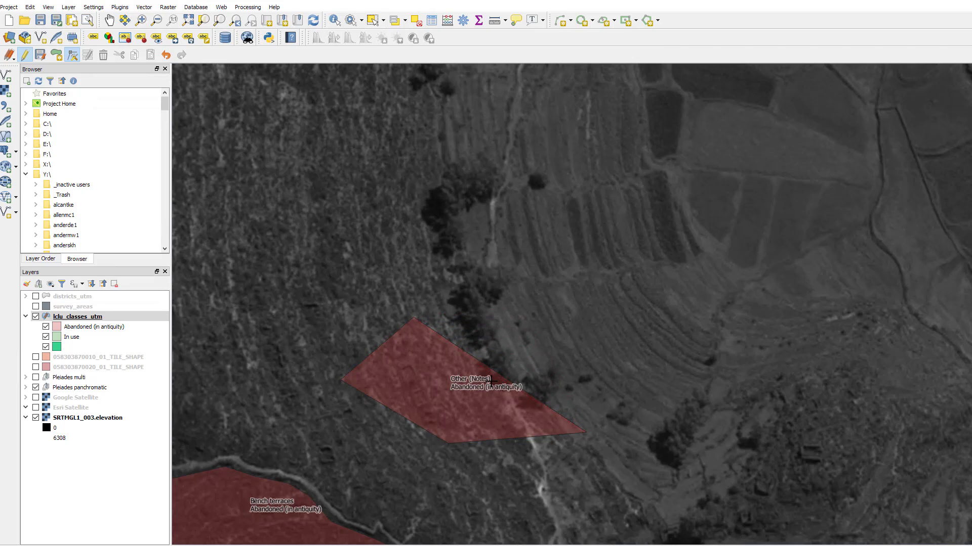
Step: Add five vertices along the new polygon's northern, northeastern and eastern edges to bulge its outline outward around the trees
left_click(461, 315)
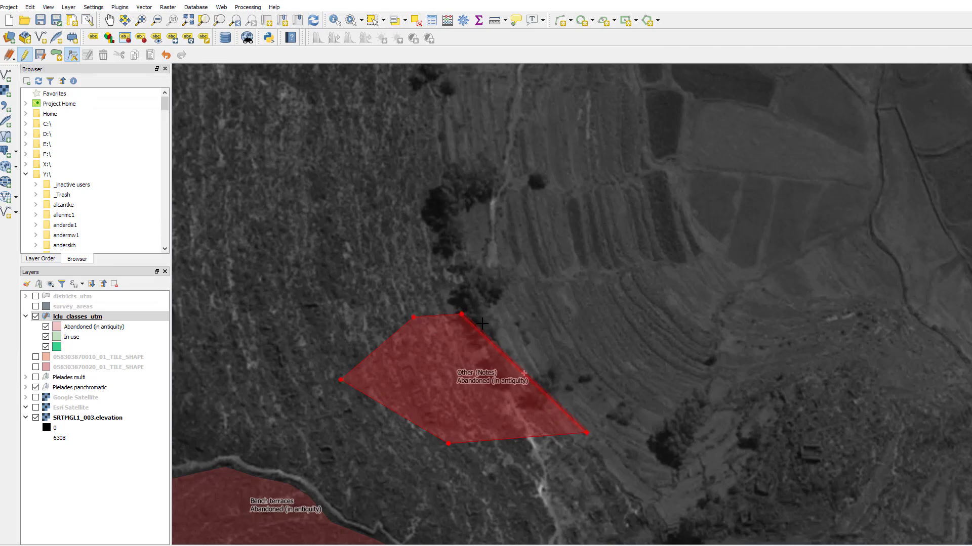
left_click(522, 344)
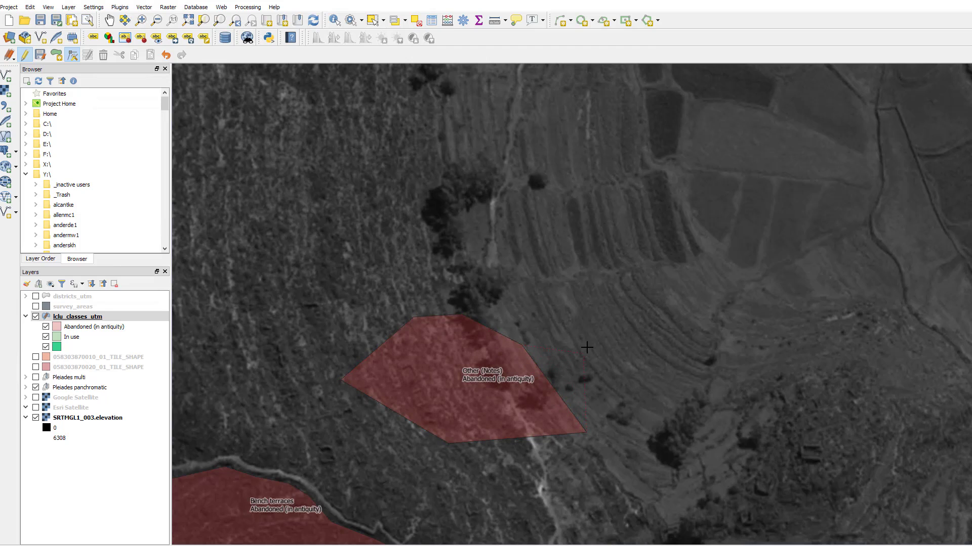
left_click(550, 356)
left_click(568, 395)
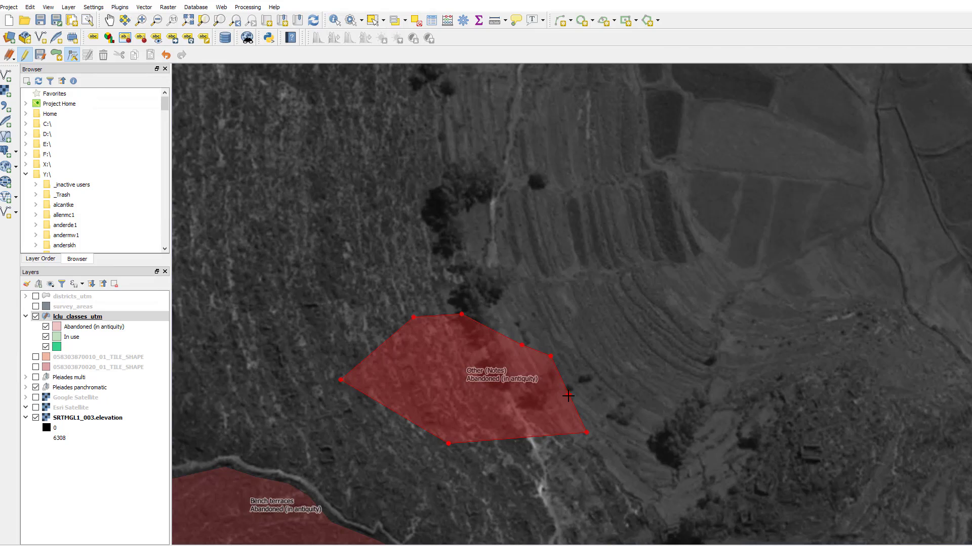
left_click(600, 379)
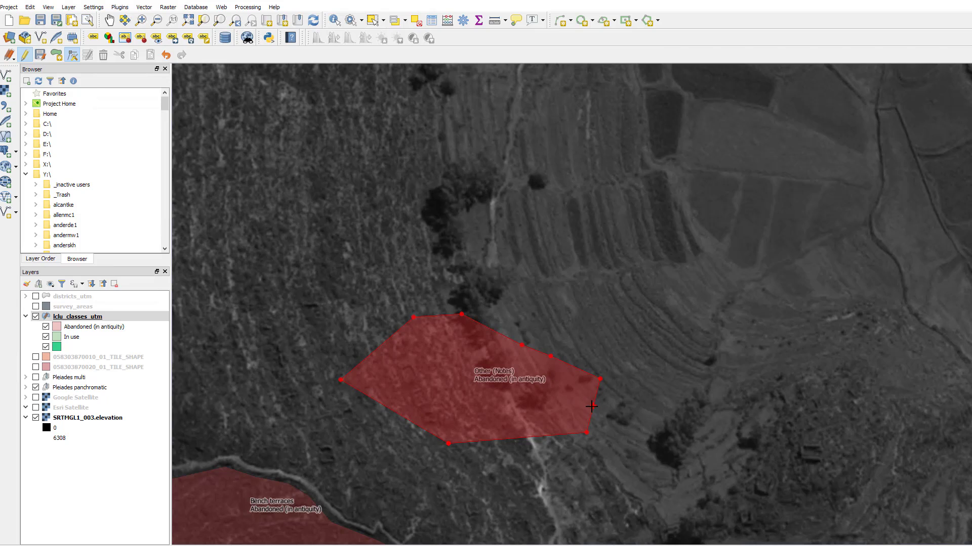
left_click(594, 403)
left_click(604, 413)
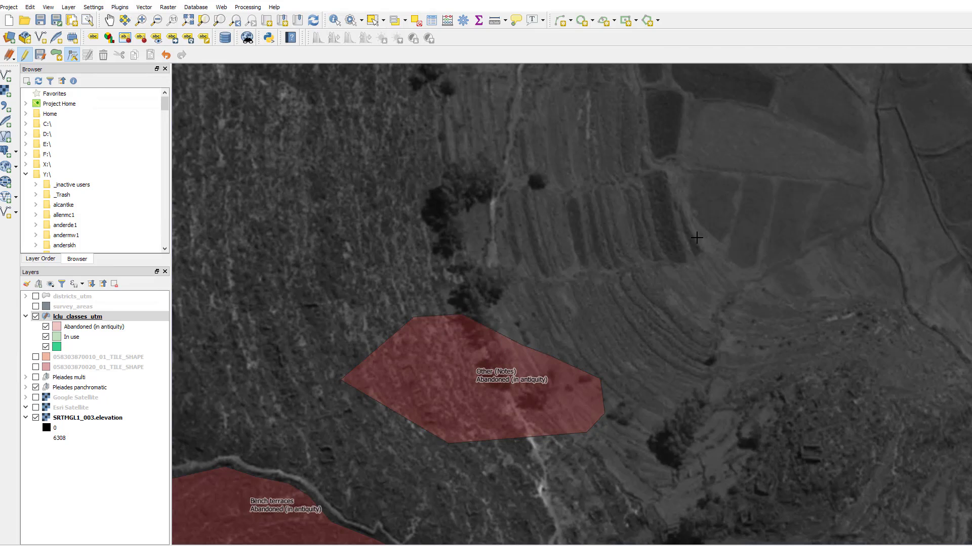
Step: Stop editing the lclu_classes_utm layer and discard its unsaved changes
right_click(94, 319)
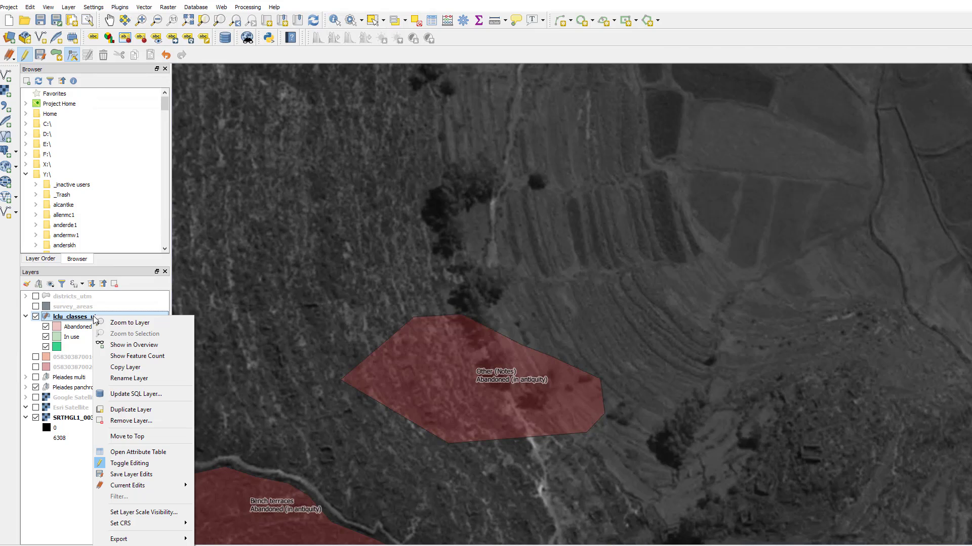
left_click(146, 463)
left_click_drag(956, 496, 523, 223)
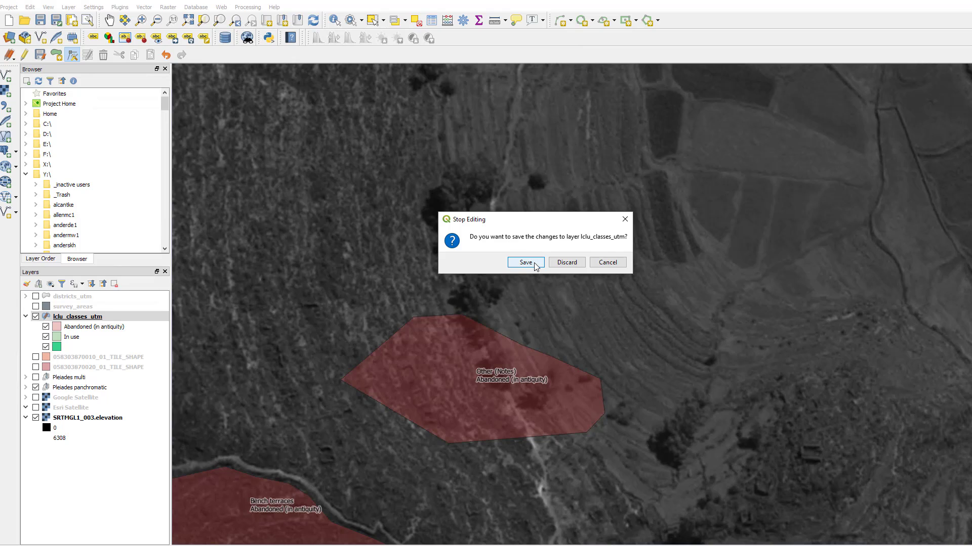
left_click(578, 267)
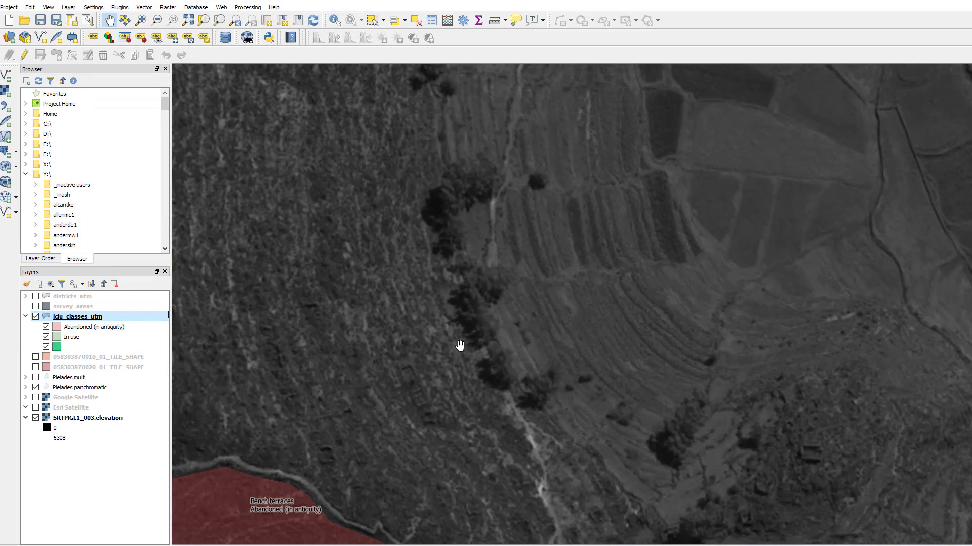
Step: Turn editing back on for lclu_classes_utm and digitize a new polygon around the tree line northeast of the bench terraces polygon
right_click(128, 319)
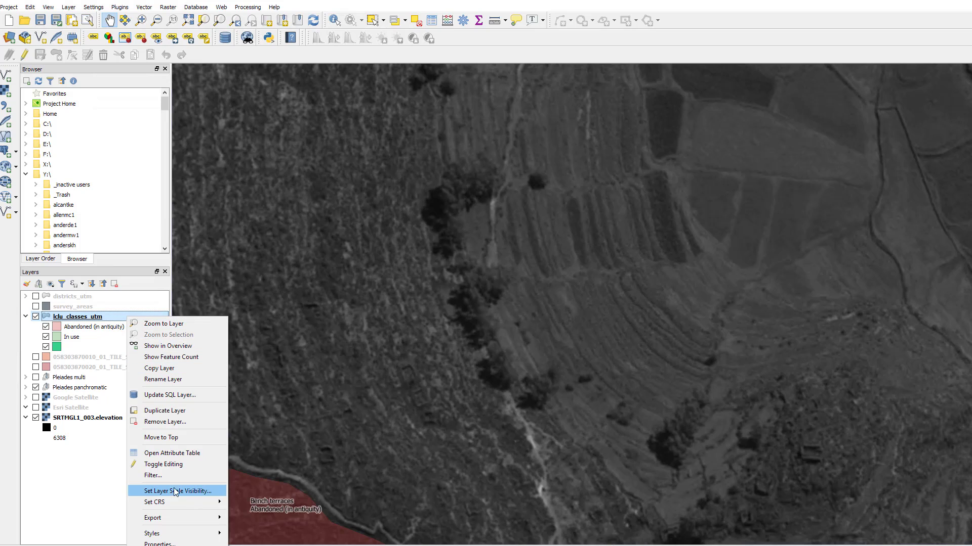
left_click(163, 464)
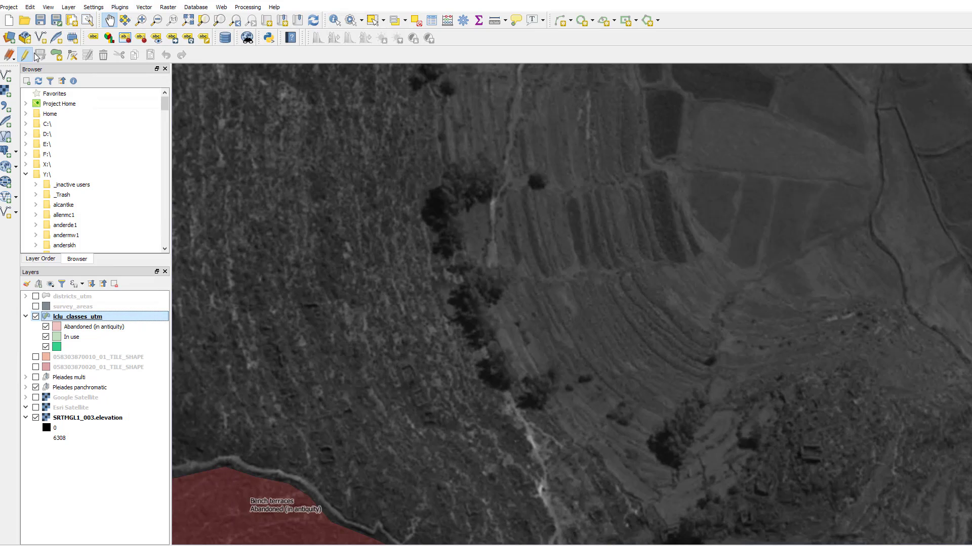
left_click(56, 55)
left_click(434, 352)
left_click(512, 451)
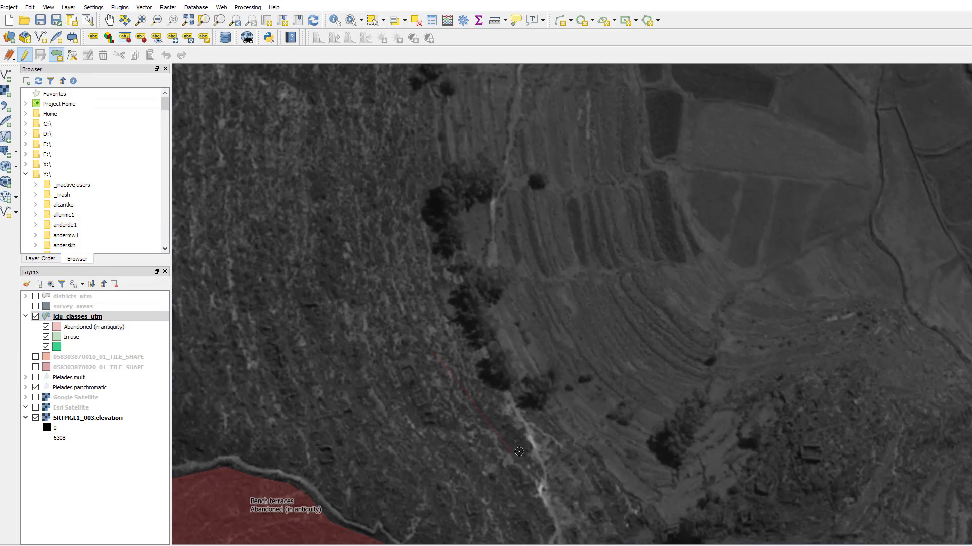
left_click(627, 428)
left_click(618, 312)
left_click(481, 266)
left_click(420, 281)
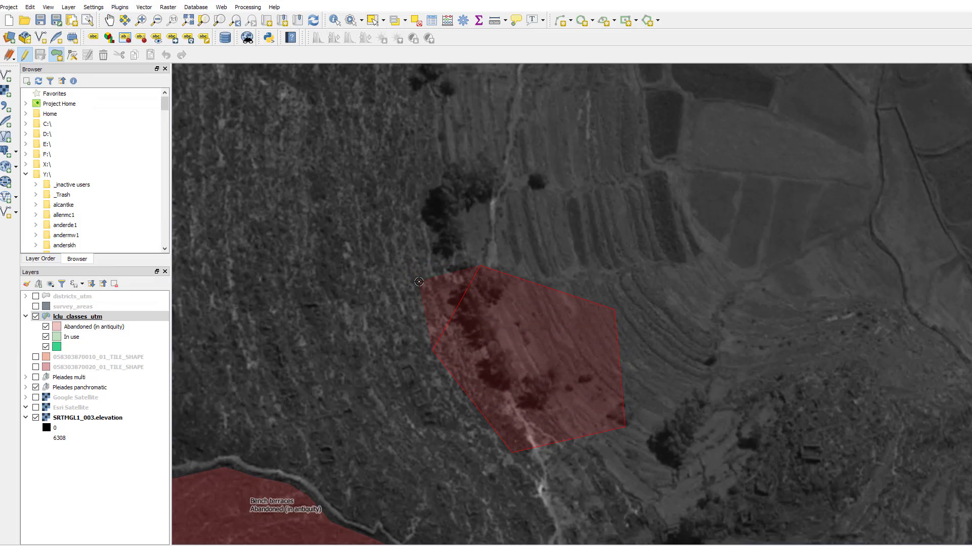
left_click(383, 318)
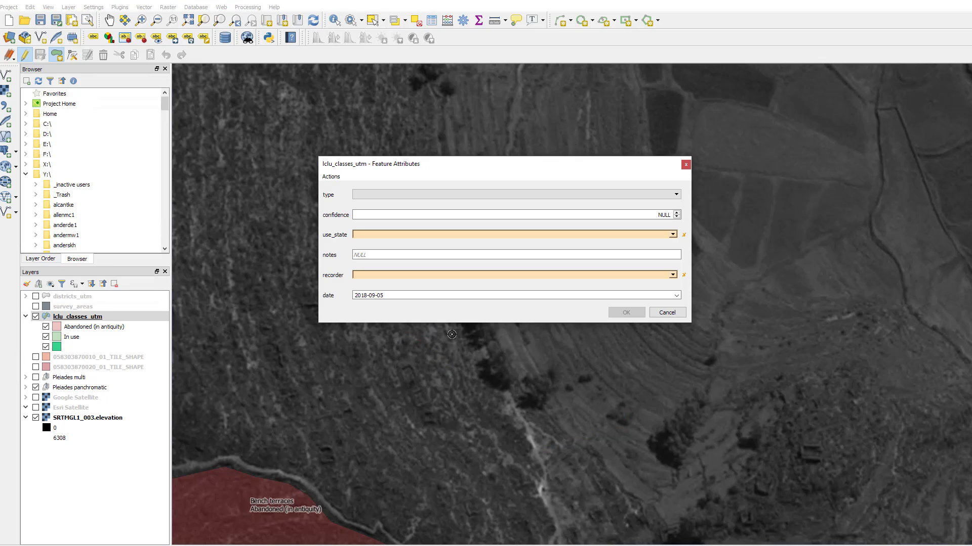
right_click(420, 334)
Step: Set the new polygon's type to Bench terraces and use_state to Abandoned (recently), choose the recorder's name, and accept the attributes
left_click(587, 196)
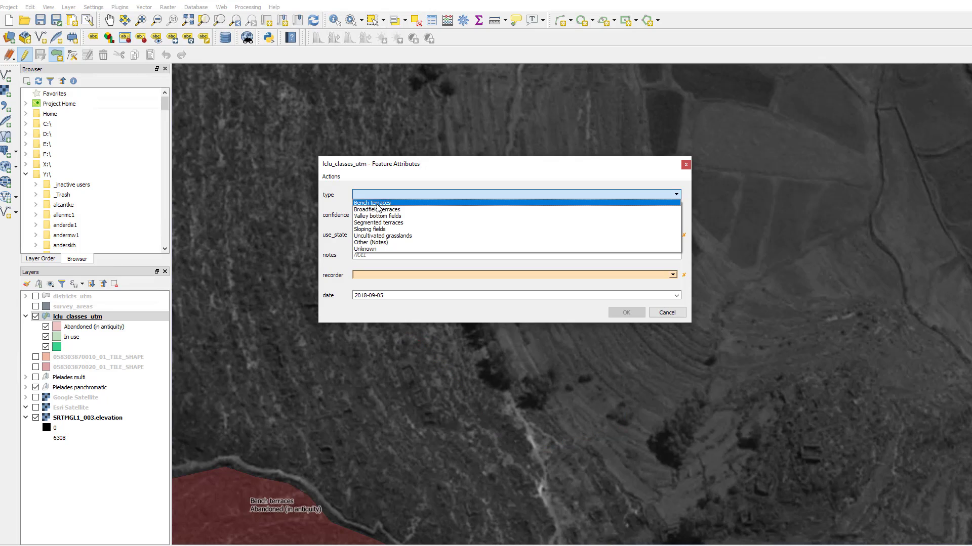
left_click(384, 202)
left_click(657, 234)
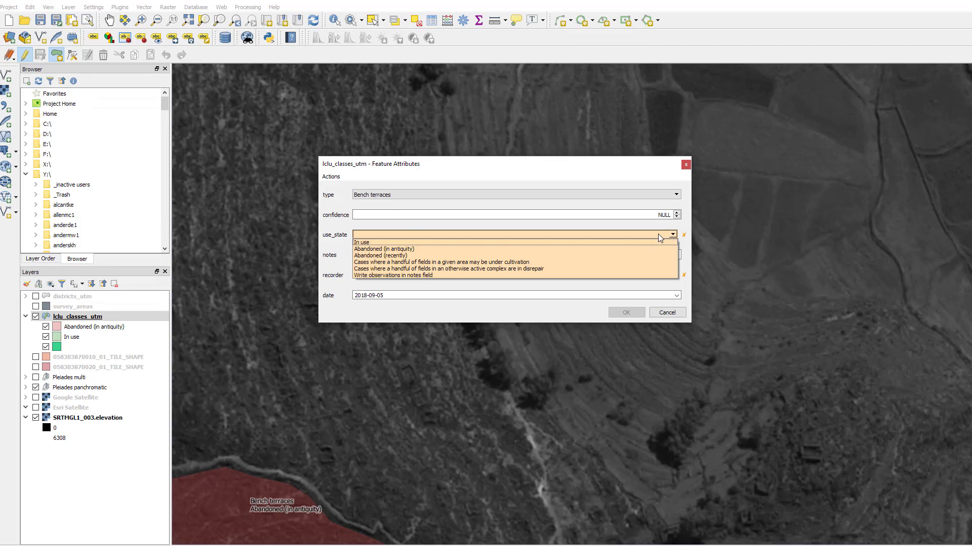
left_click(585, 256)
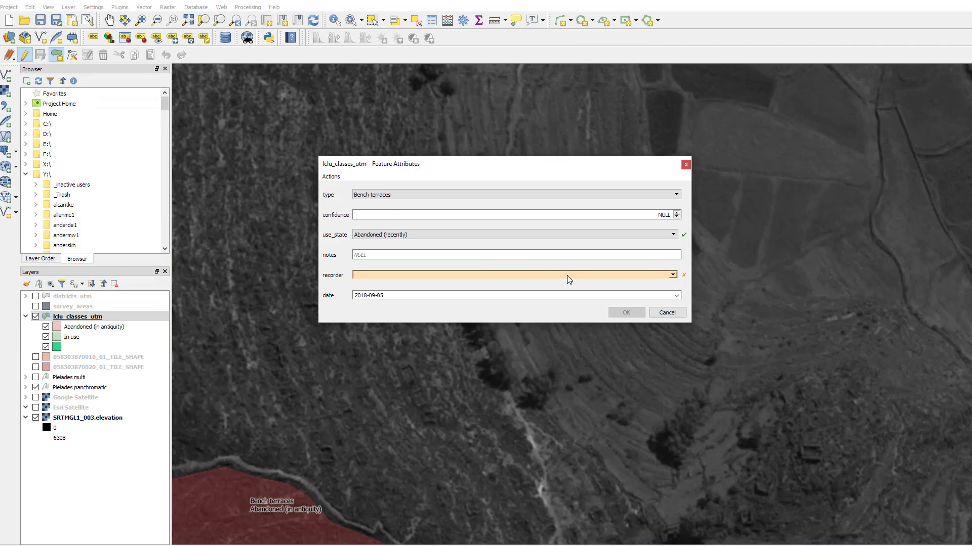
left_click(567, 275)
left_click(512, 309)
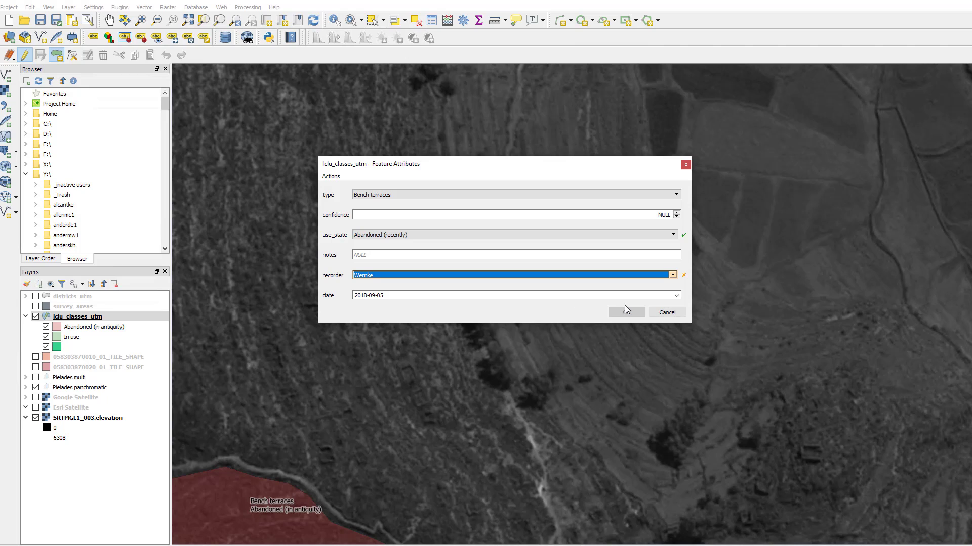
left_click(652, 278)
left_click(540, 289)
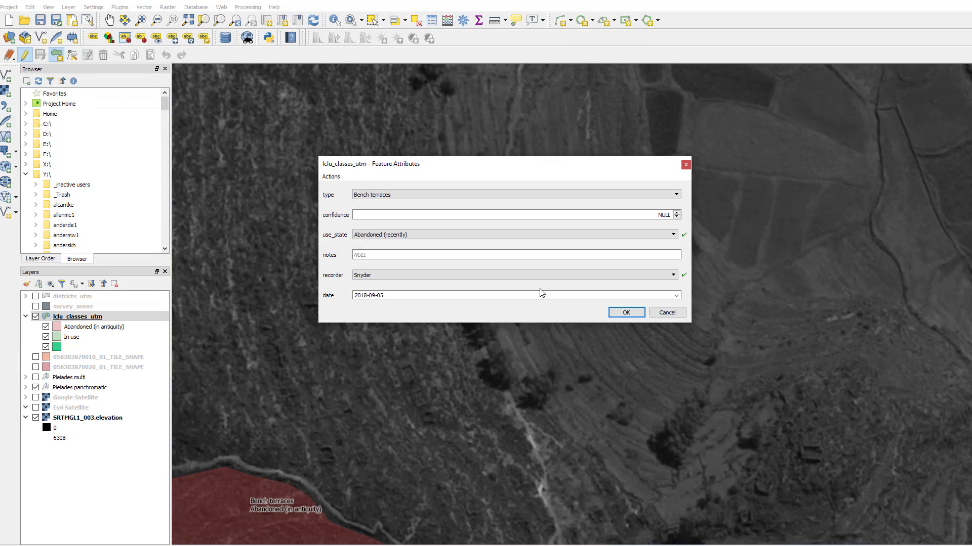
left_click(625, 312)
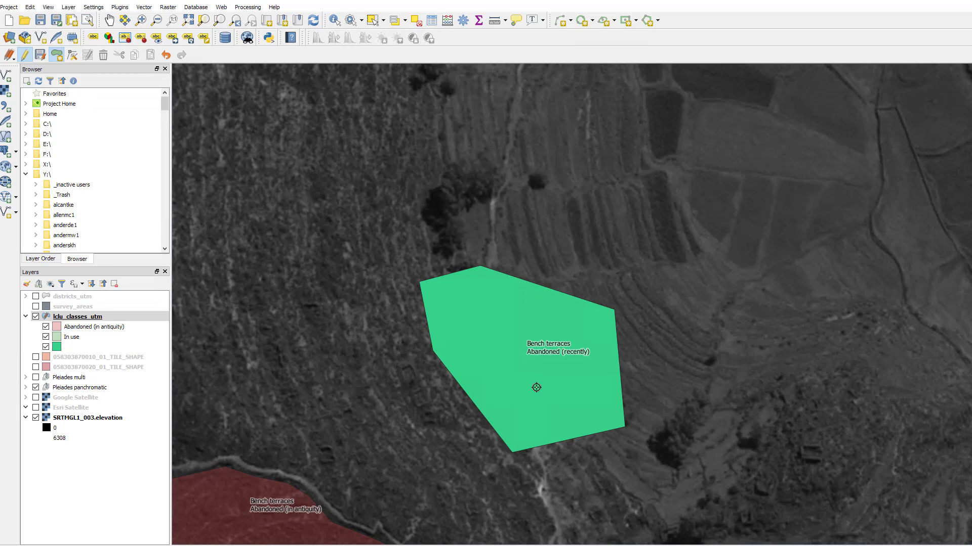
Step: Select the newly digitized Abandoned (recently) bench terraces polygon on the map and delete it
left_click(373, 22)
left_click(575, 349)
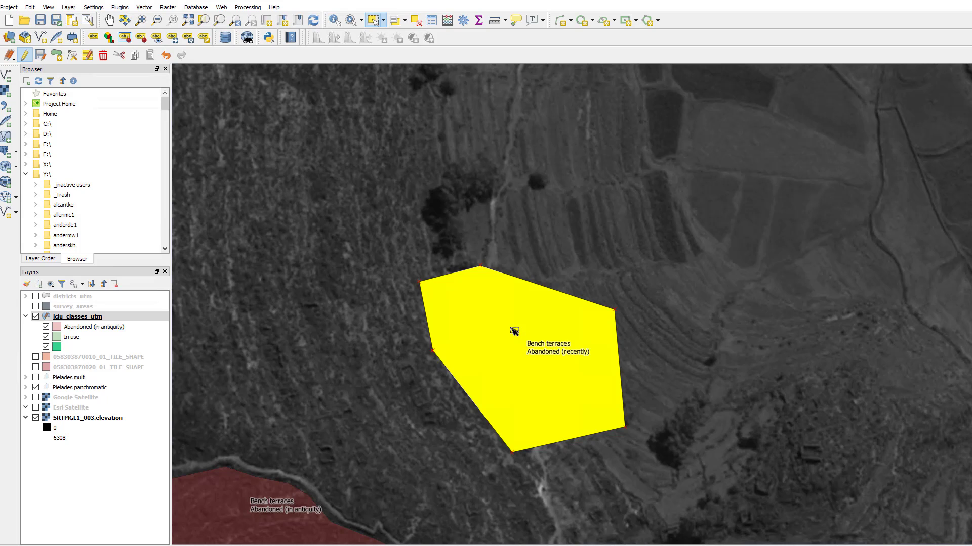
left_click(481, 235)
left_click(504, 328)
key("Delete")
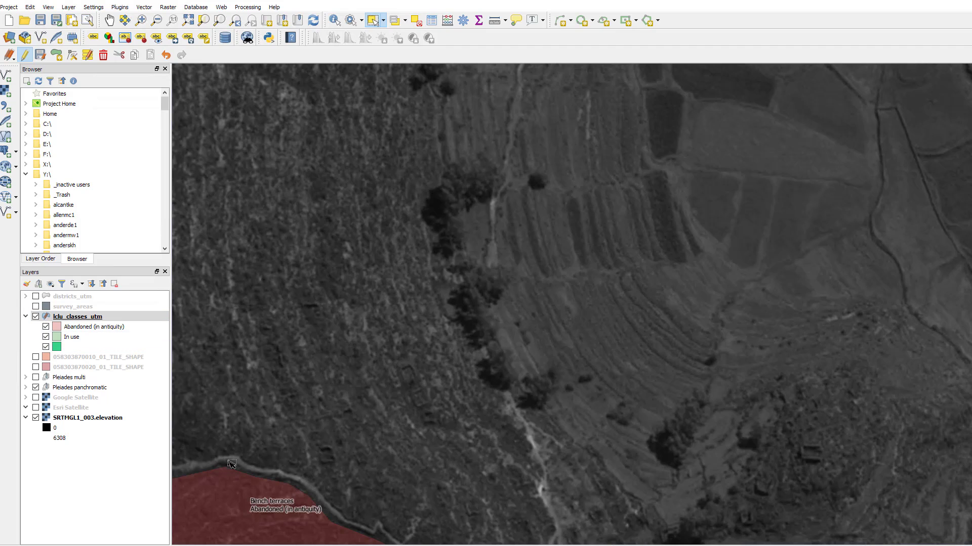
Step: Toggle editing off for the lclu_classes_utm layer and discard its pending changes
right_click(111, 320)
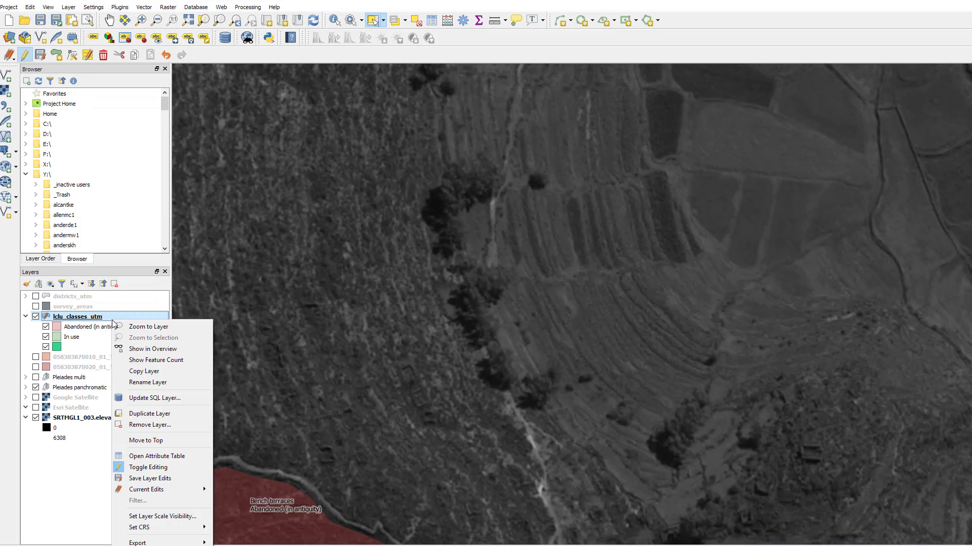
left_click(175, 467)
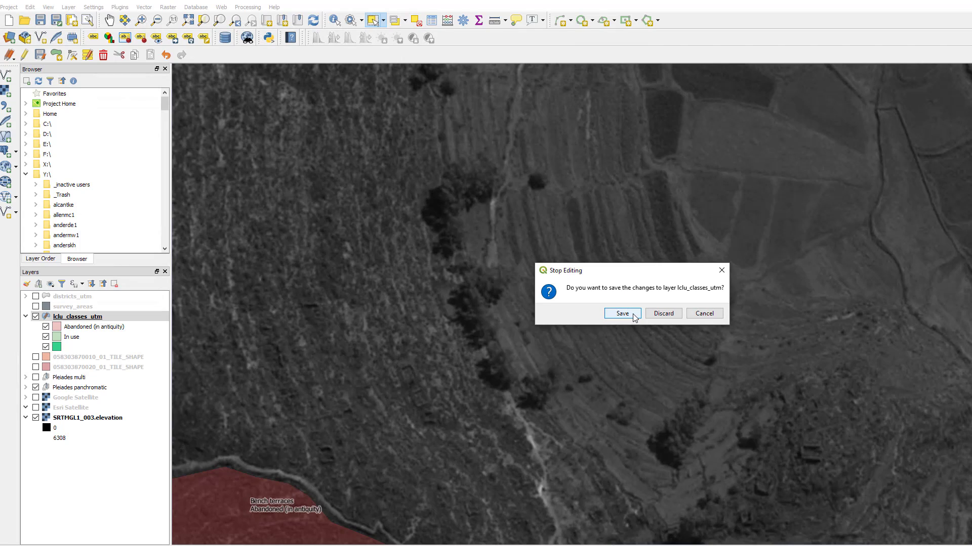
left_click(663, 314)
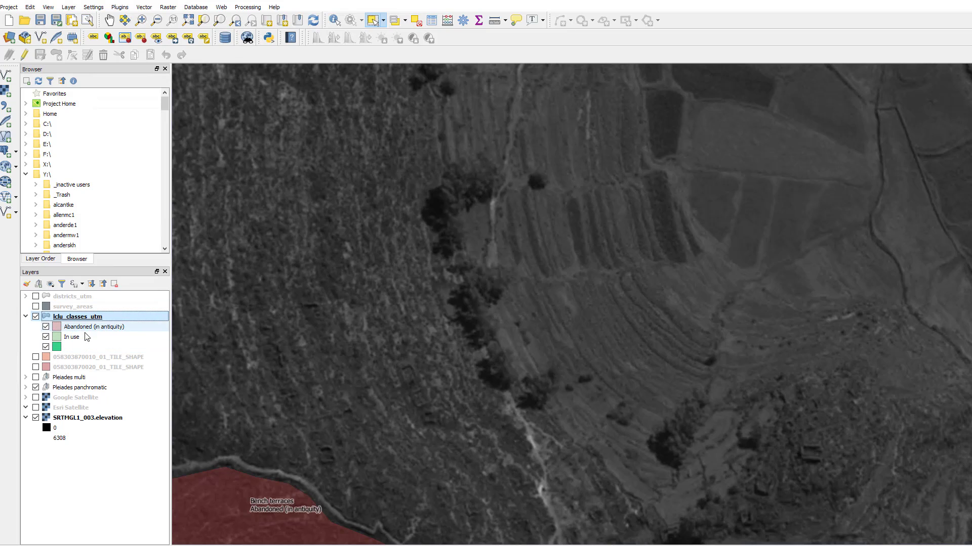
Step: Save the project
mouse_move(79, 319)
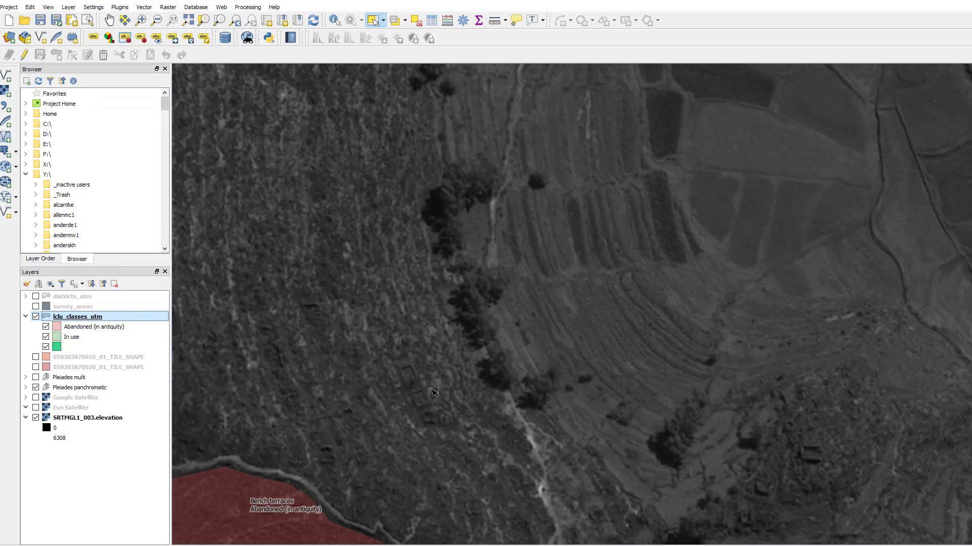
scroll(414, 410, "up", 1)
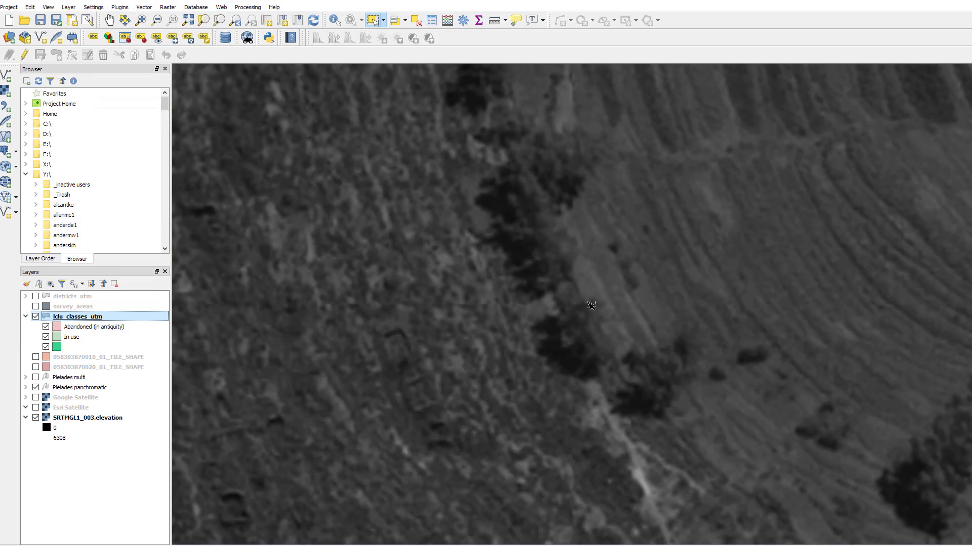
scroll(591, 303, "down", 1)
scroll(587, 303, "down", 2)
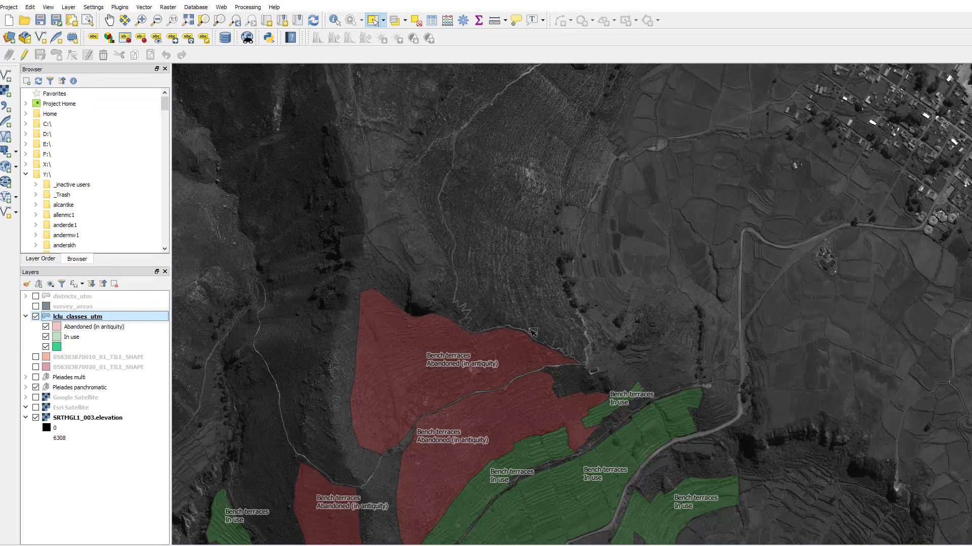
left_click(40, 20)
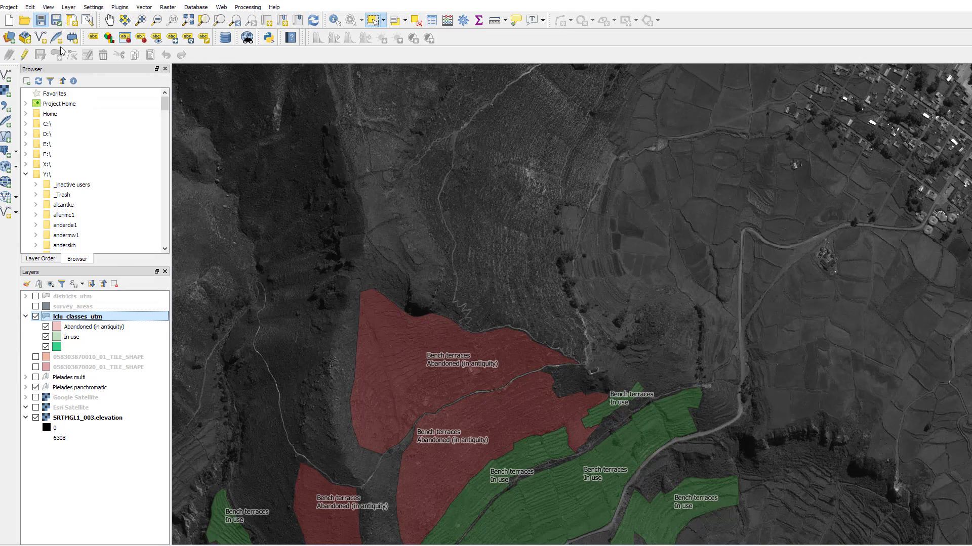